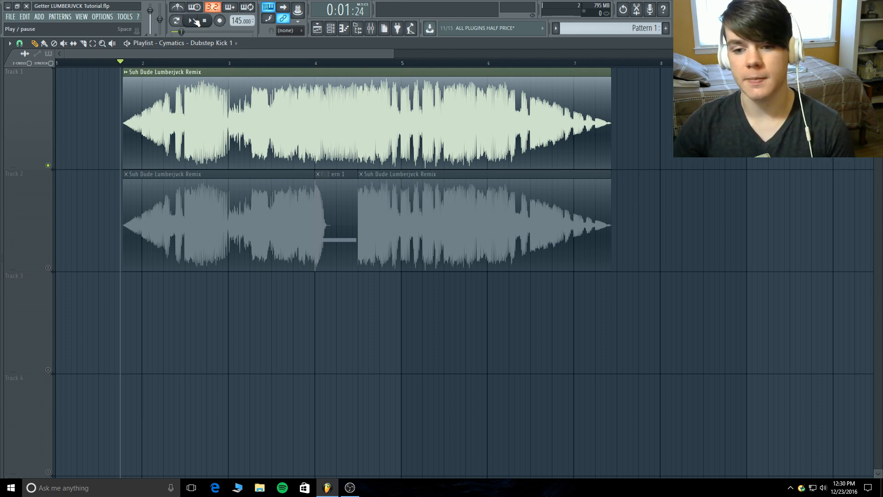
- Play back the original track in Track 1 from its start, and again from bar 4
click(192, 21)
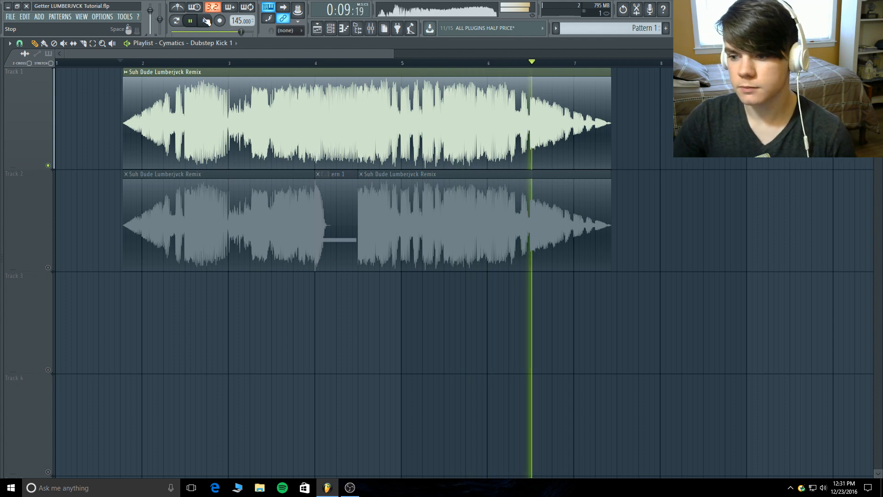
click(206, 21)
click(316, 63)
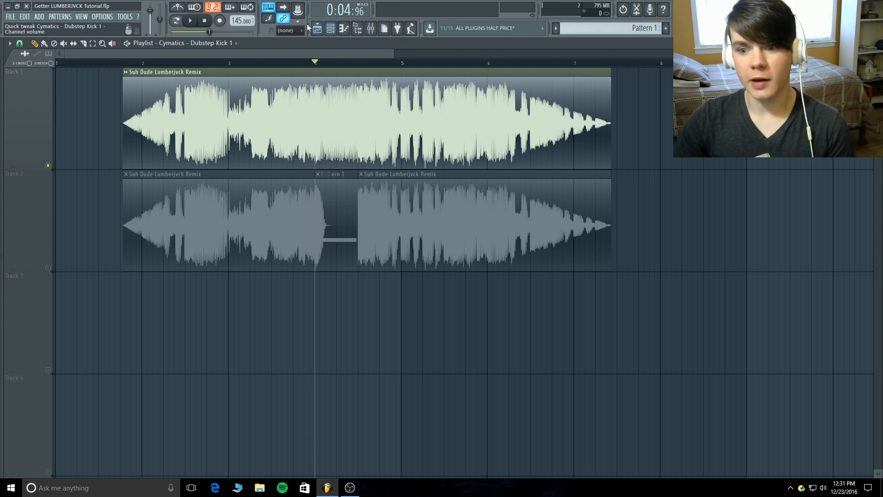
click(192, 21)
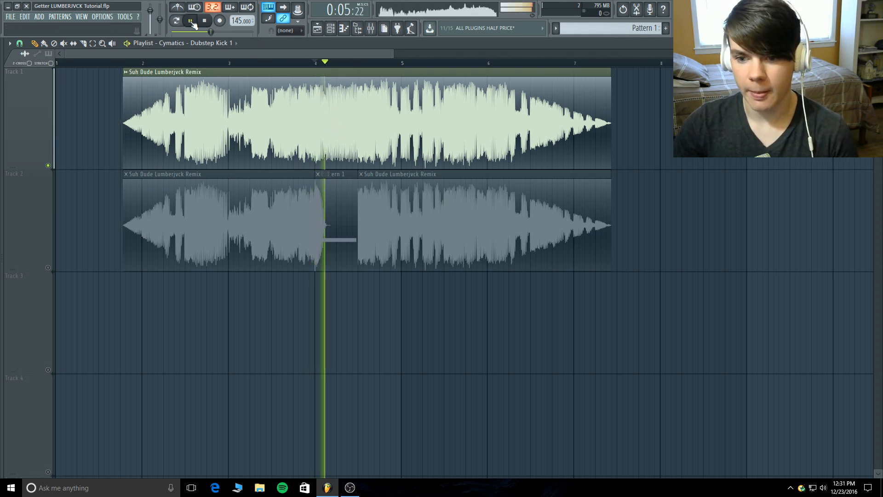
click(204, 20)
- Solo Track 2 and play it from just before its first clip
click(50, 266)
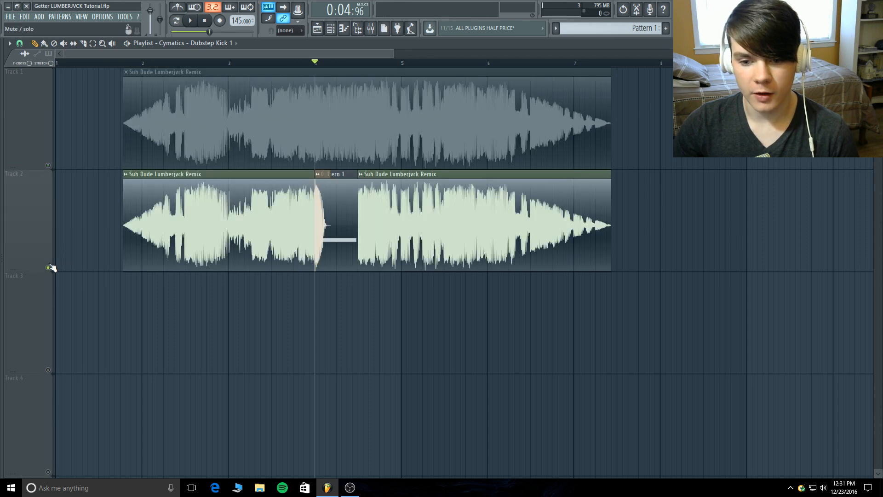
click(115, 63)
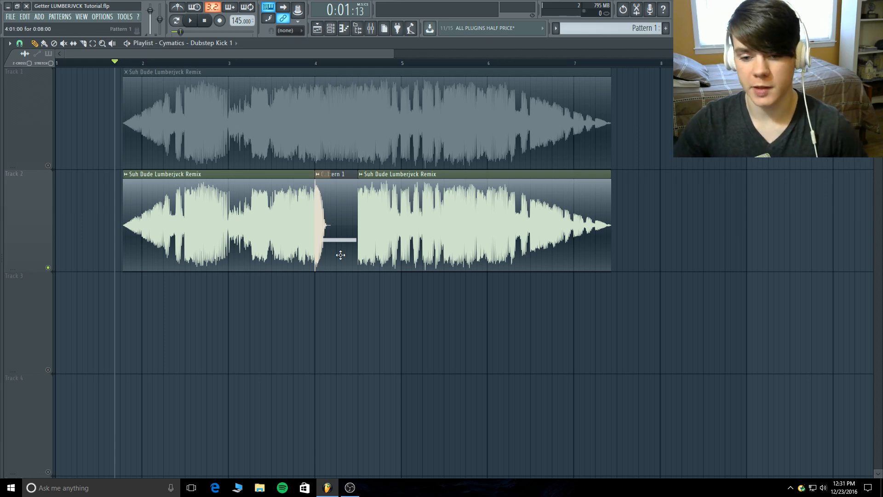
click(191, 22)
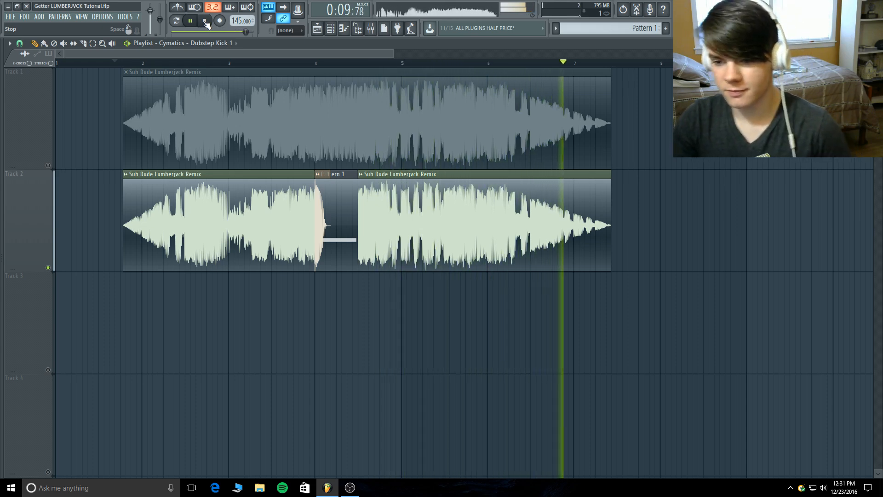
click(206, 23)
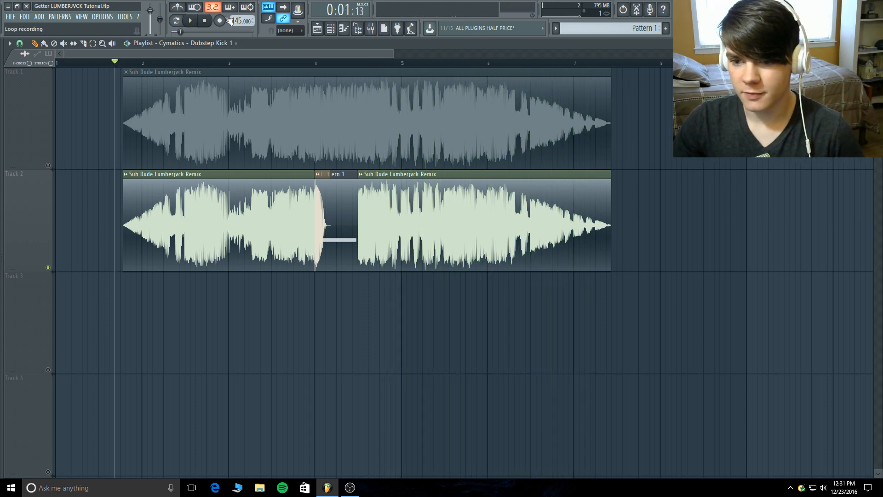
- Examine the Fruity soft clipper settings on mixer Insert 1
click(371, 29)
click(51, 179)
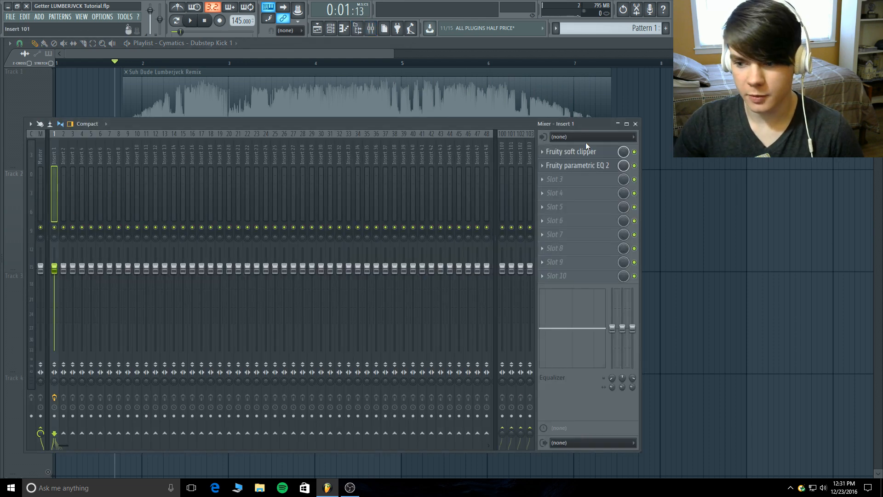
click(572, 151)
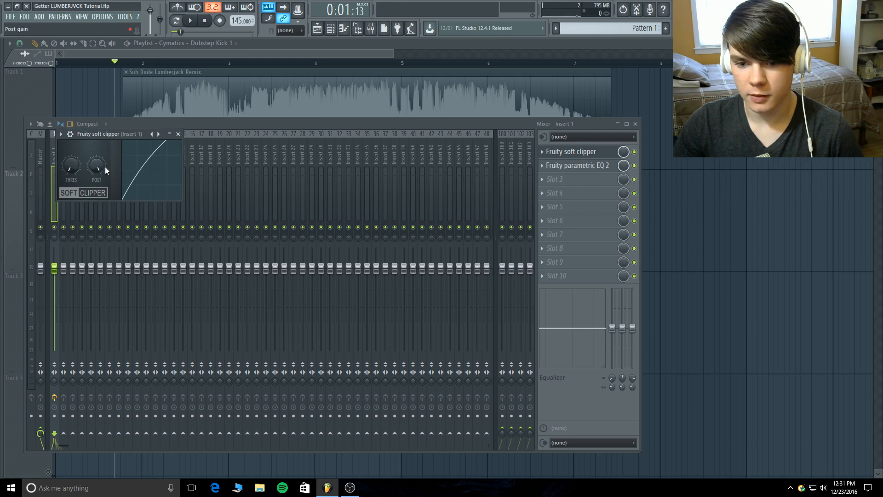
click(178, 134)
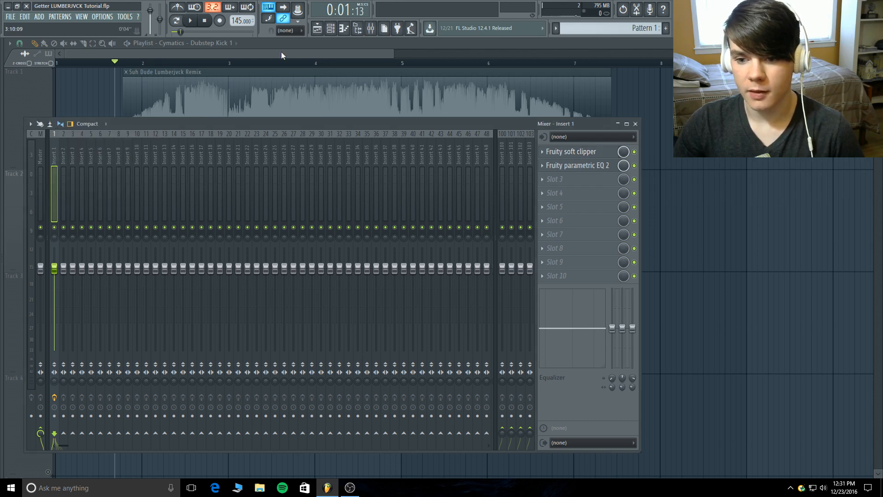
- Examine the note placed in Serum's piano roll, with the mixer closed
key(F9)
key(F7)
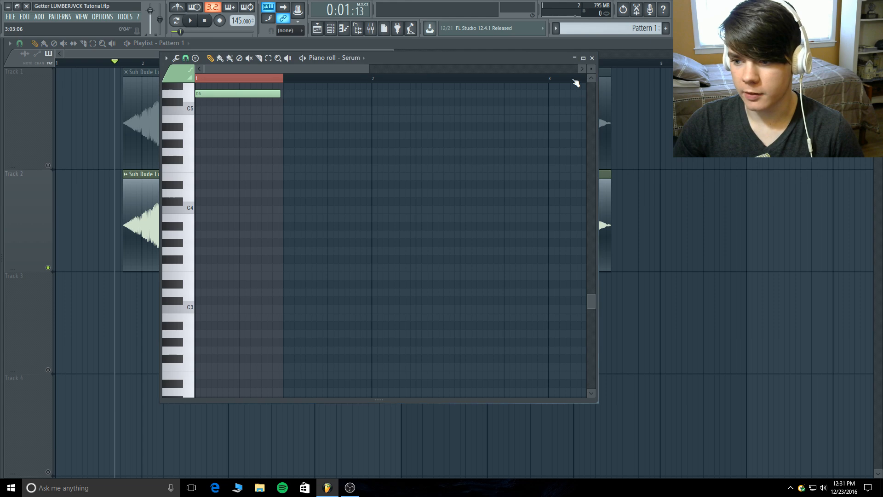
scroll(337, 144, up, 3)
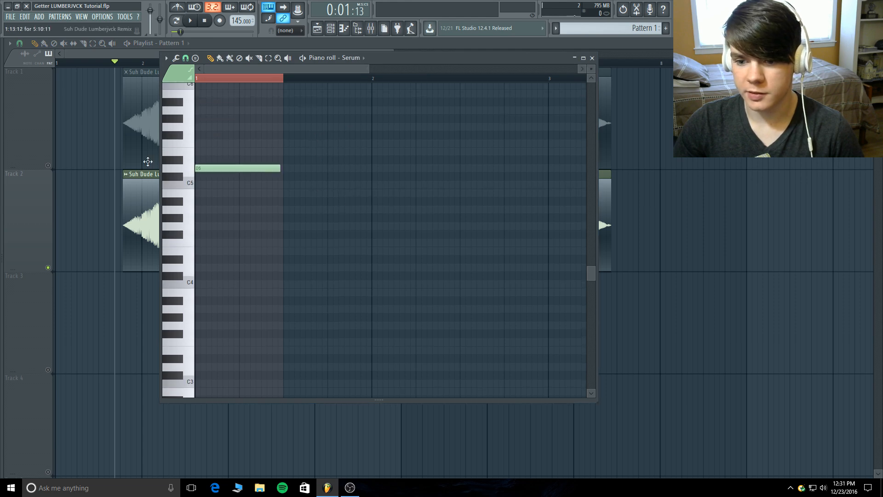
click(593, 59)
- Audition Pattern 1 and open the Serum plugin window
key(space)
key(space)
click(236, 190)
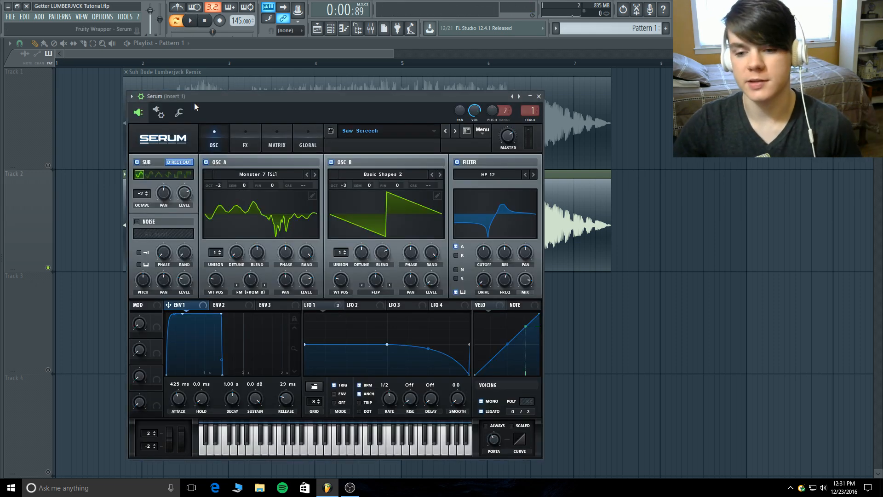
- Examine the Fruity soft clipper and the Fruity parametric EQ 2 curve on mixer Insert 1
click(371, 29)
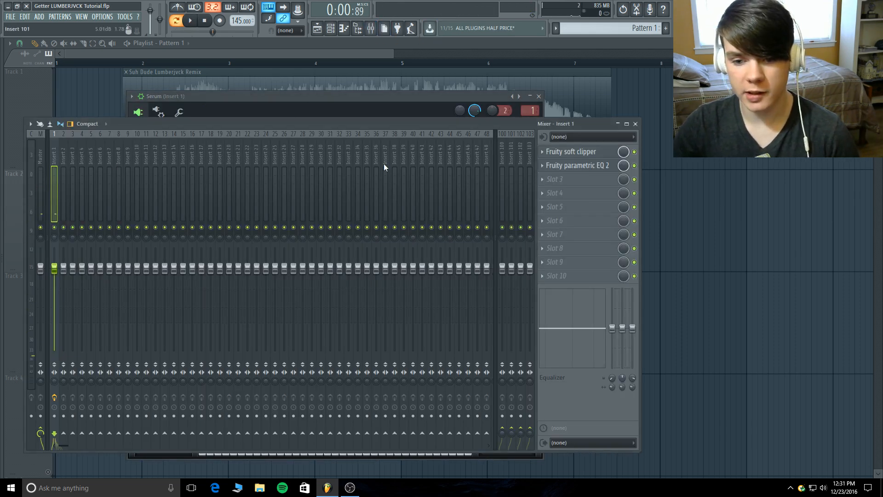
click(583, 153)
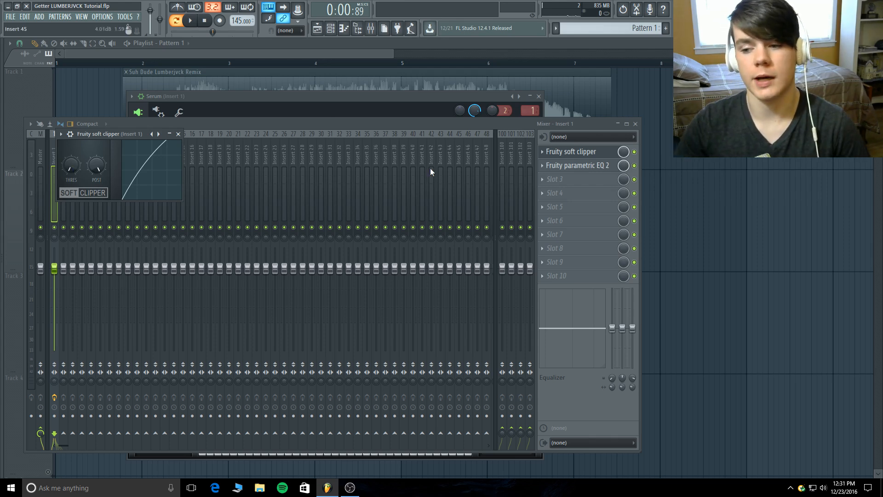
click(588, 152)
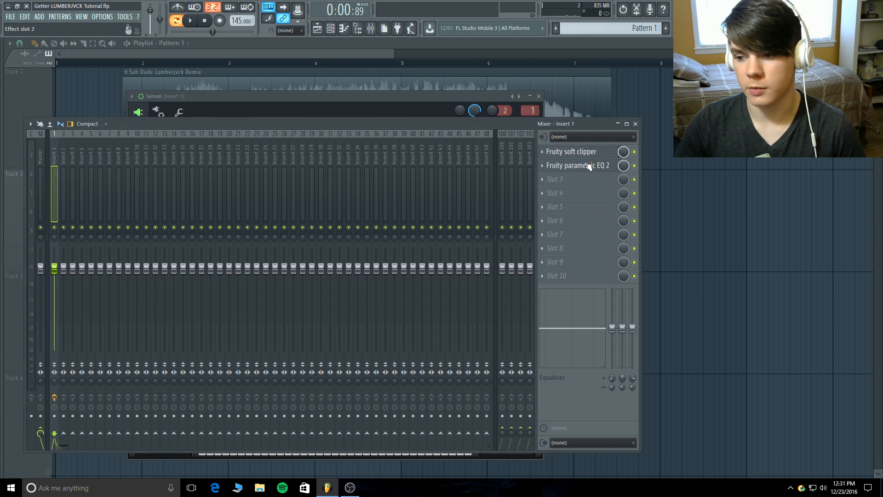
click(587, 165)
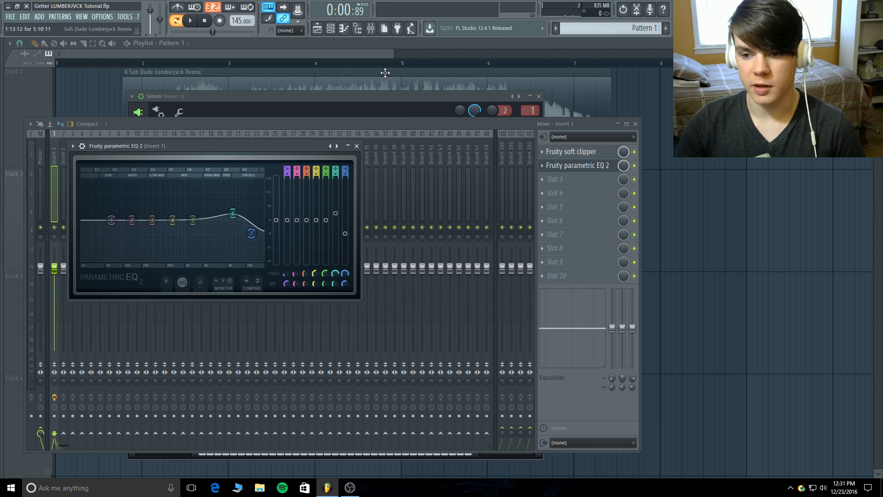
click(357, 146)
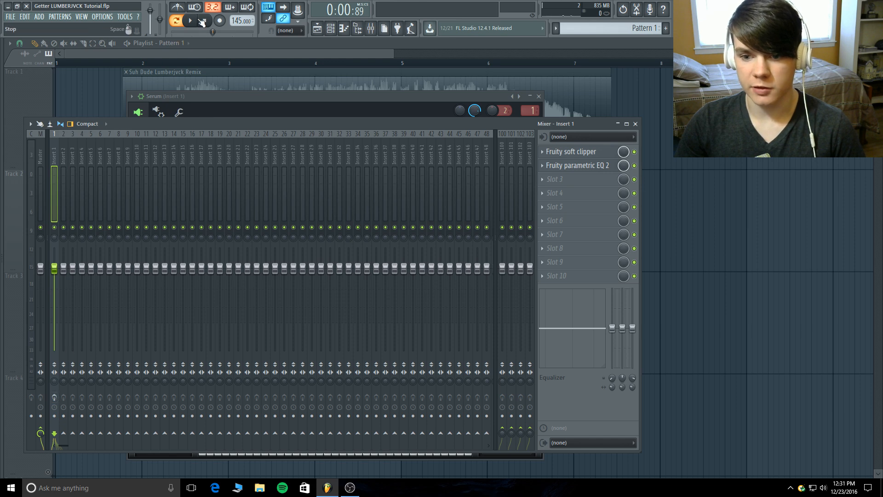
- Audition the pattern through the mixer and recheck the Fruity parametric EQ 2 on Insert 1
key(space)
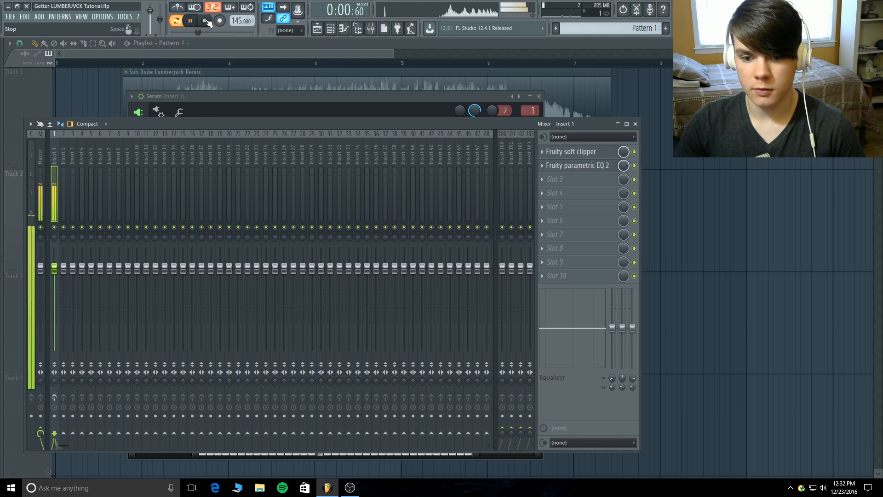
click(205, 21)
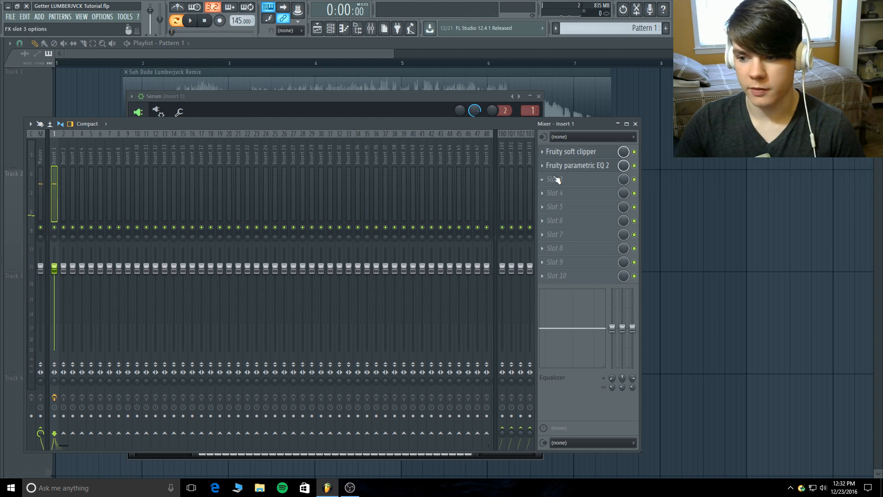
click(566, 166)
click(588, 165)
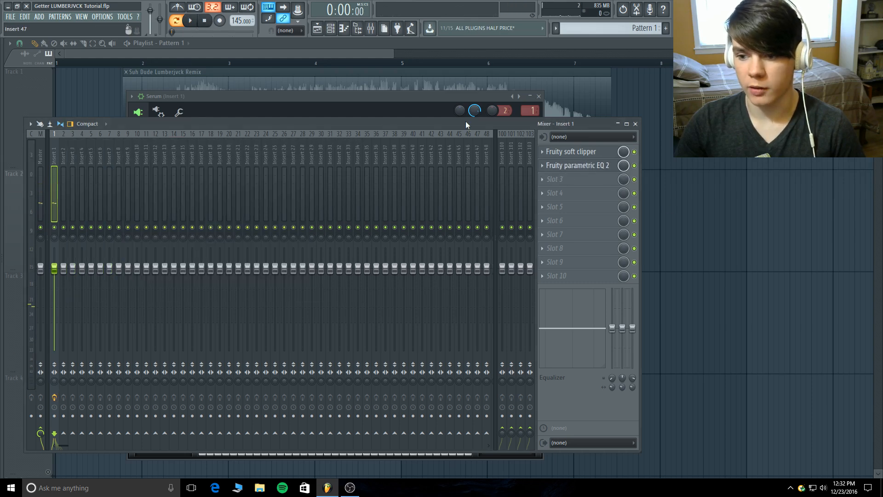
- Turn off the filter, oscillator B and the sub oscillator in Serum, leaving only oscillator A enabled
click(420, 98)
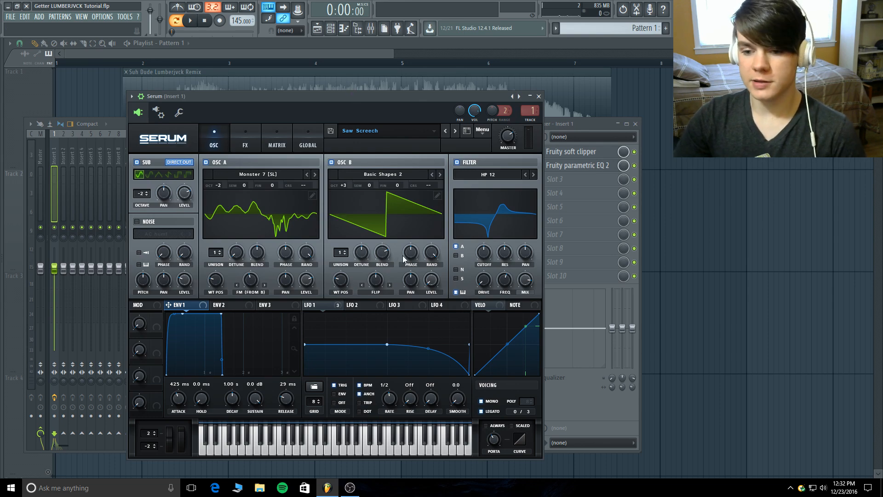
click(458, 163)
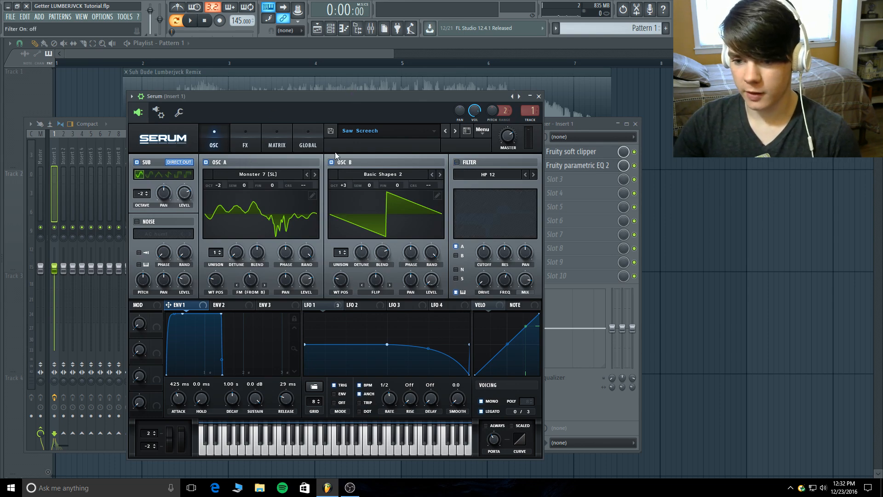
click(331, 162)
click(151, 163)
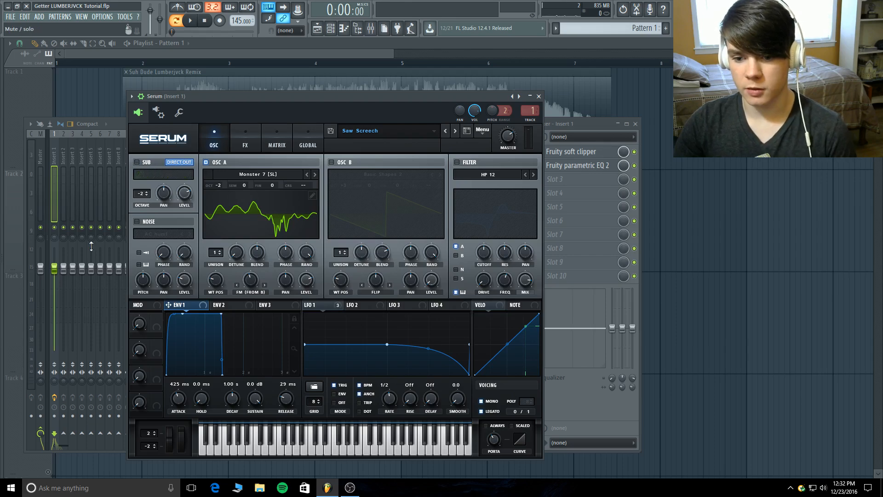
- Disable Serum's reverb, chorus, EQ, distortion, hyper/dimension and compressor effects
click(242, 146)
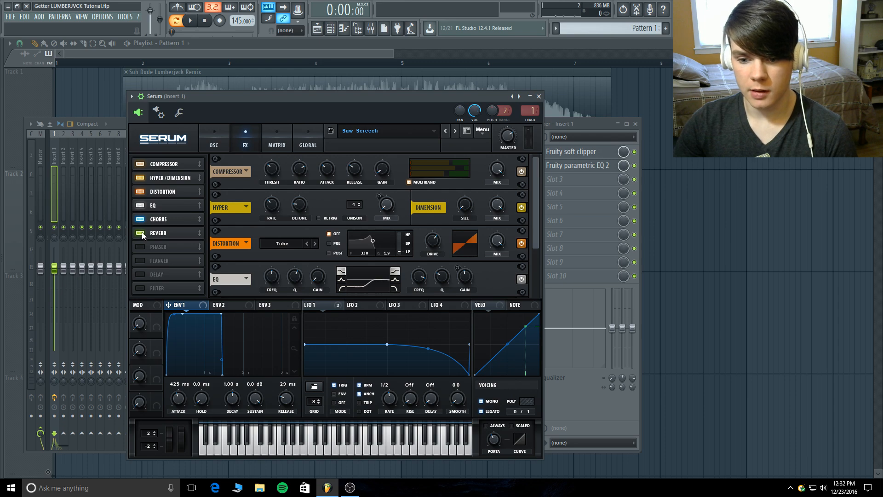
click(141, 219)
click(142, 206)
click(141, 191)
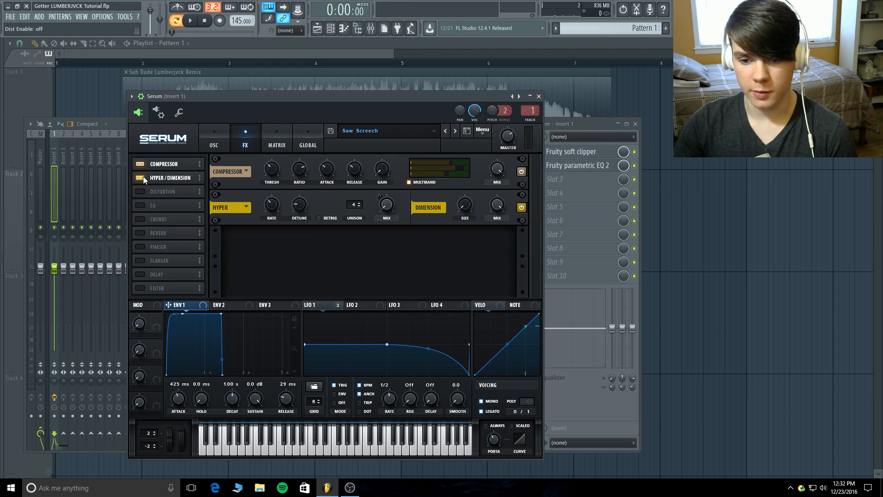
click(143, 177)
click(143, 164)
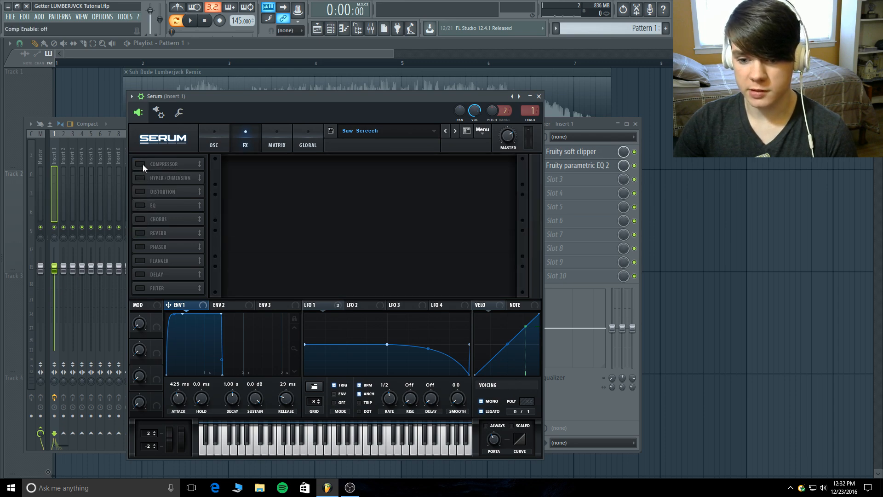
- Examine Env 1's attack, attack curve and release settings, and audition oscillator A on its own
click(217, 132)
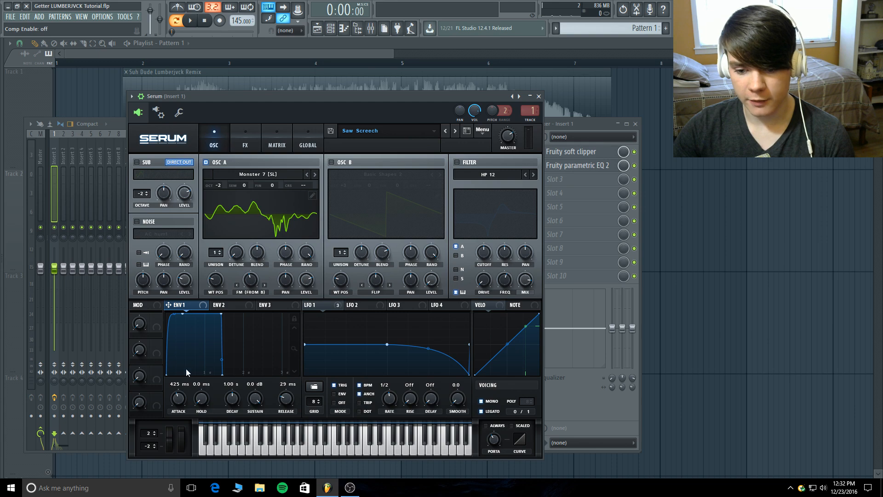
mouse_move(182, 401)
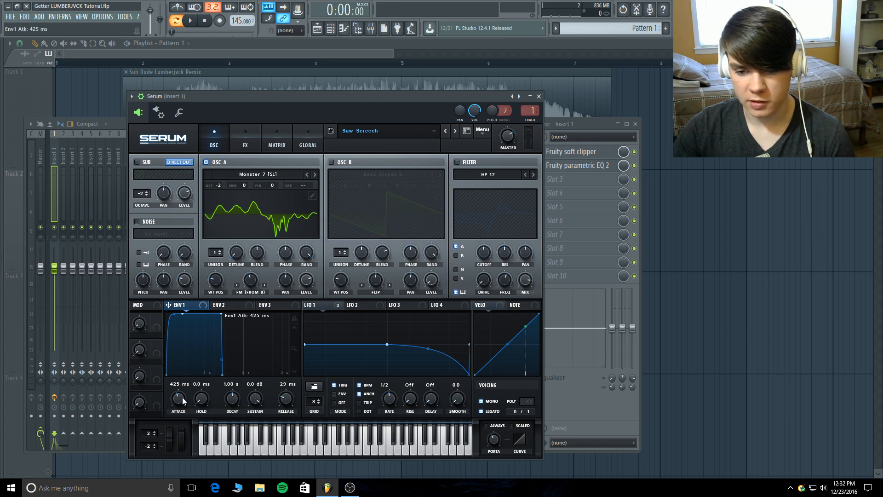
mouse_move(172, 314)
mouse_down()
mouse_move(171, 306)
mouse_move(171, 315)
mouse_up()
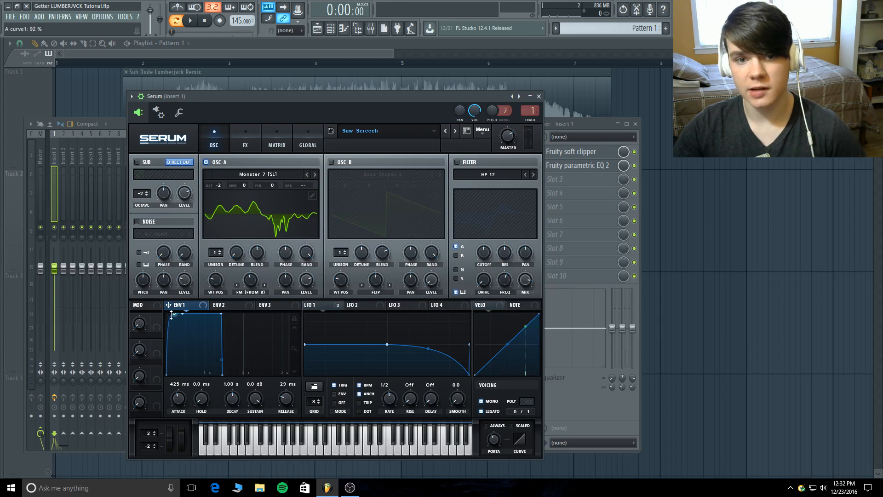
mouse_move(289, 400)
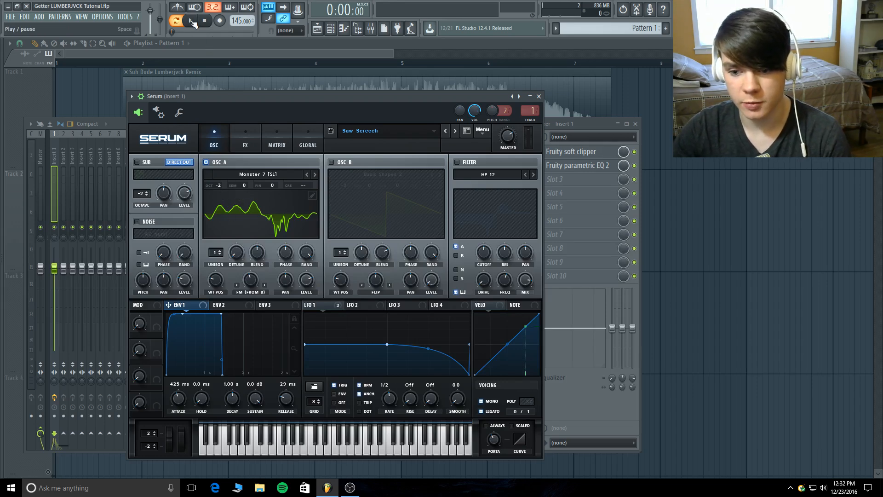
click(193, 21)
click(205, 21)
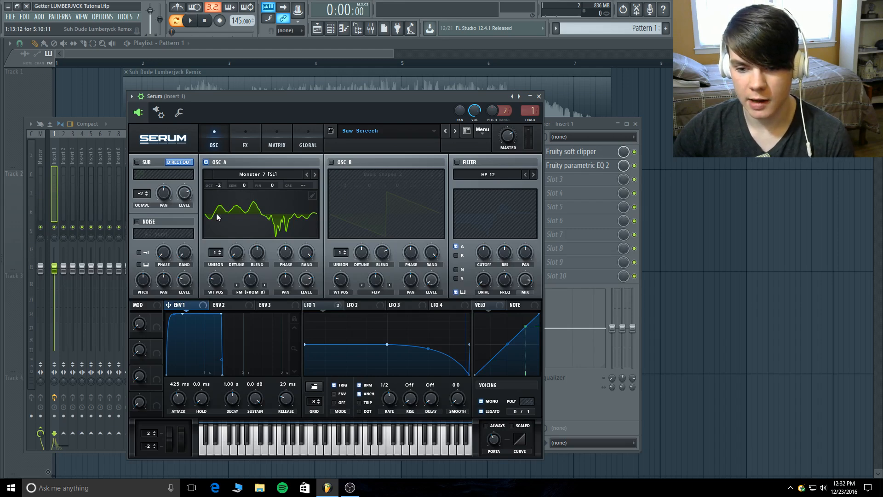
- Check oscillator A's WT Pos and FM (From B) settings, and turn oscillator B on
click(214, 278)
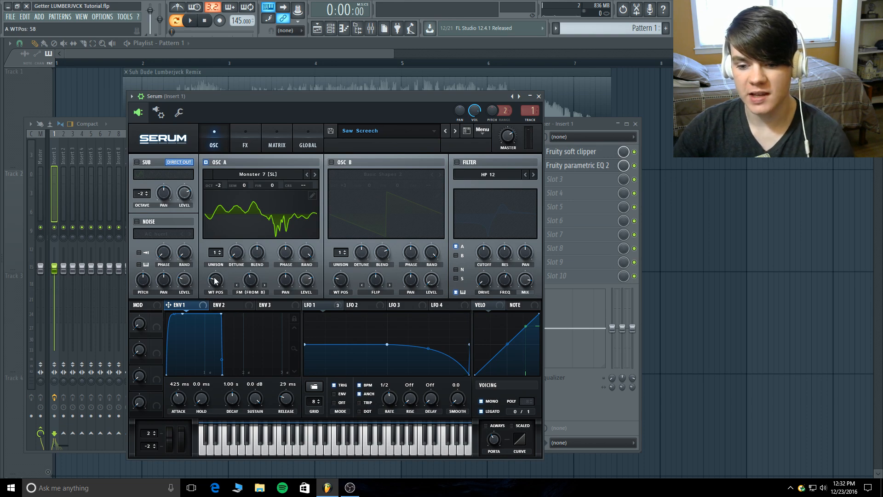
mouse_move(256, 284)
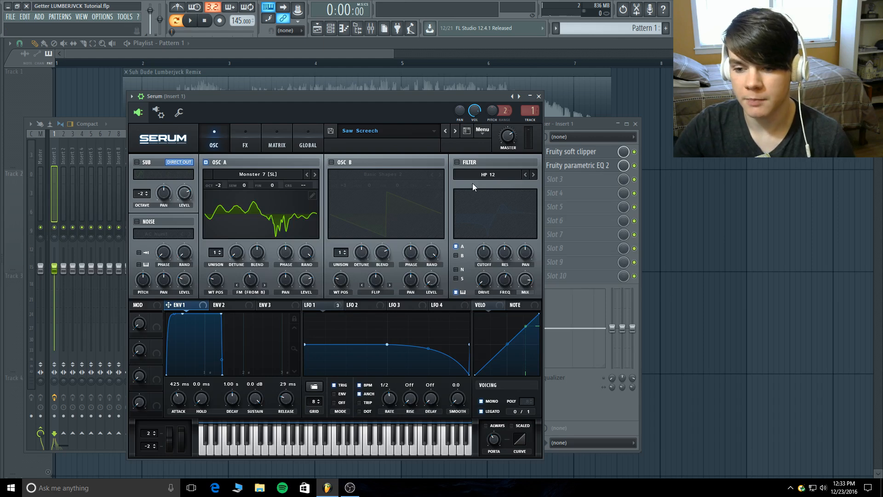
click(337, 162)
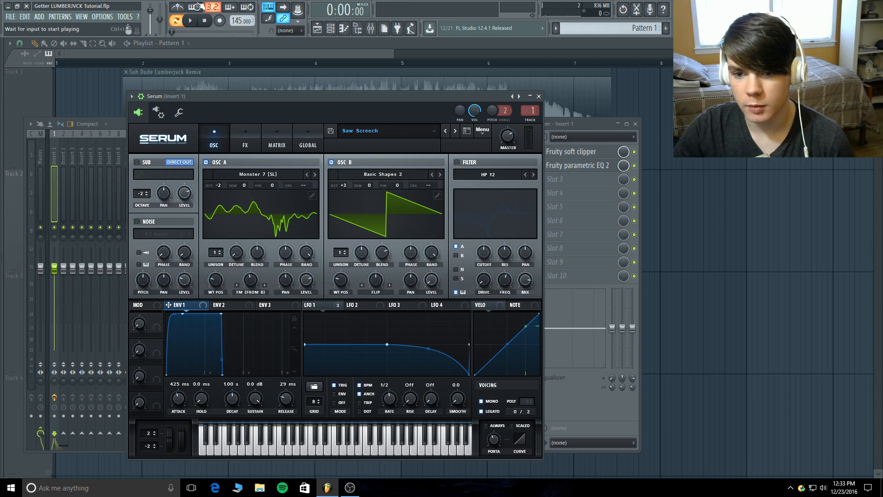
- Audition oscillator B with its warp mode on Flip, compare it with the warp Off, and restore Flip
click(190, 20)
click(206, 21)
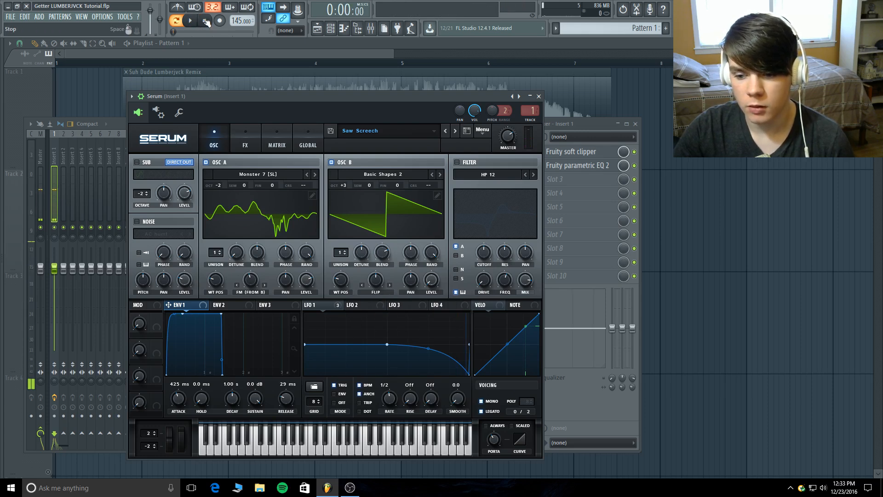
click(376, 292)
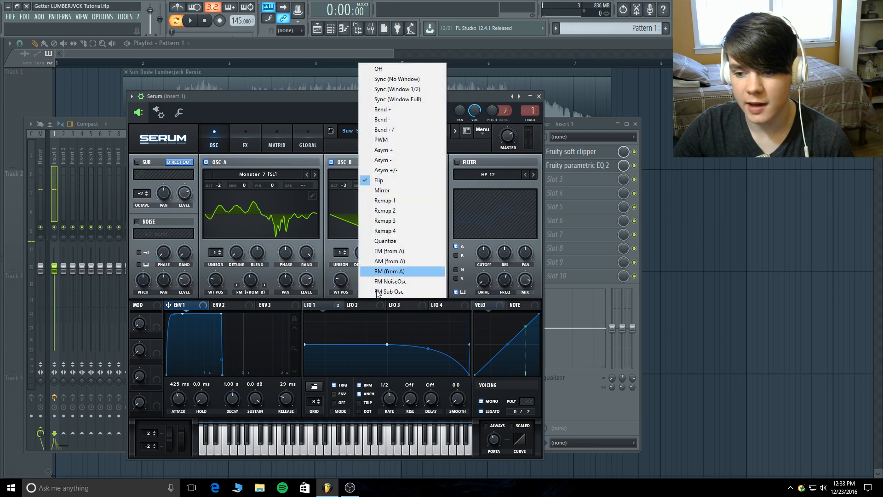
click(395, 69)
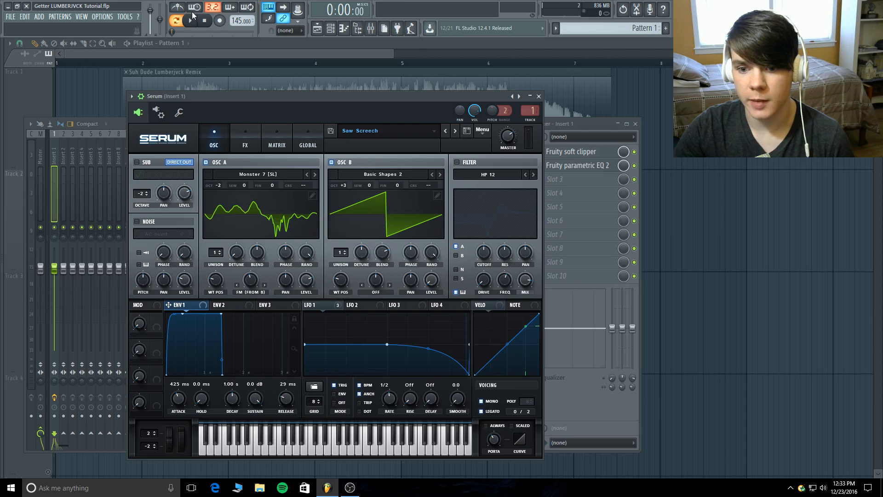
click(189, 21)
click(206, 22)
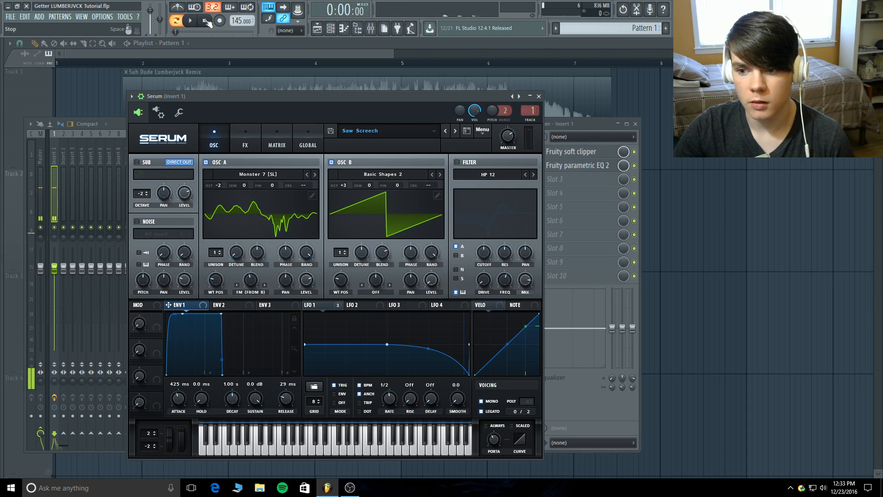
click(379, 290)
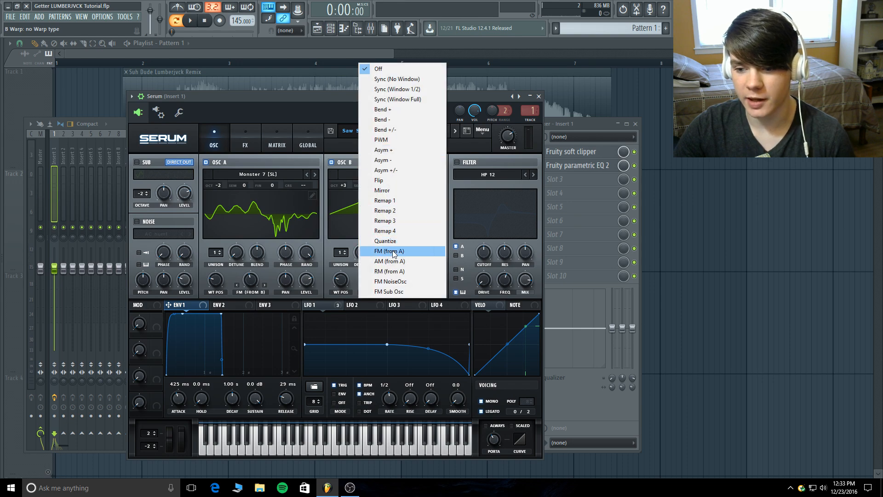
click(381, 181)
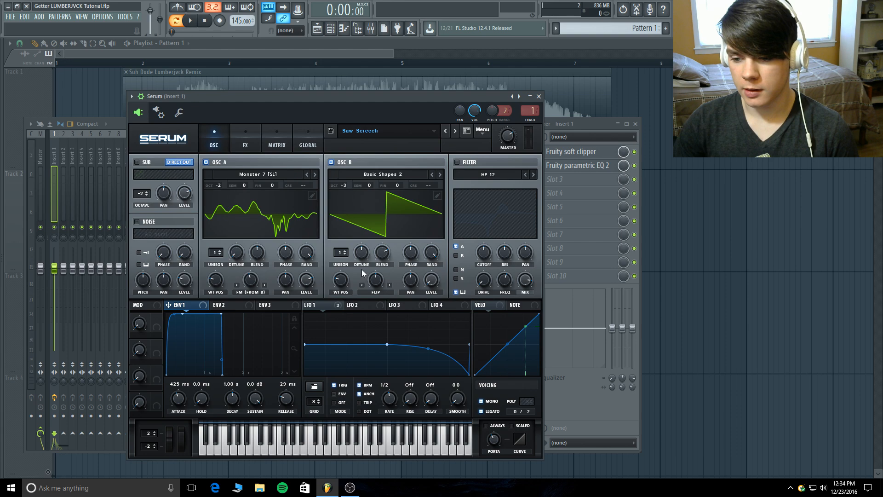
- Turn on the sub oscillator, check its level, and audition it together with oscillators A and B
mouse_move(305, 284)
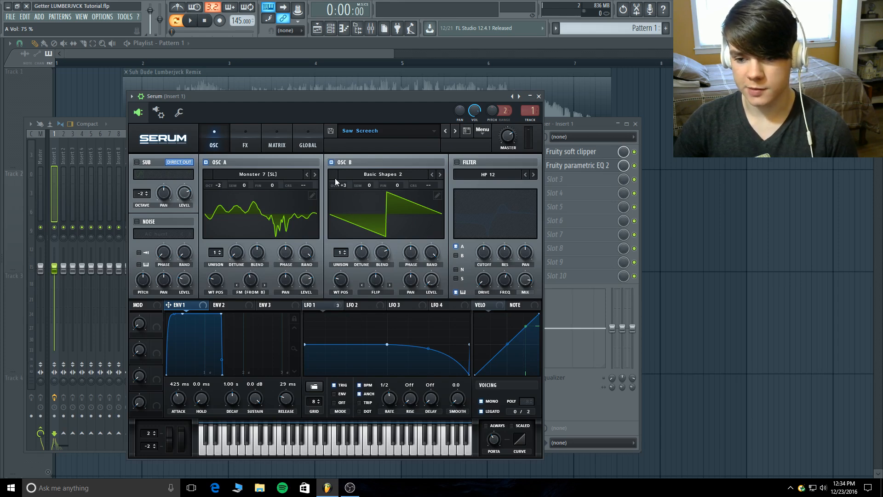
click(142, 162)
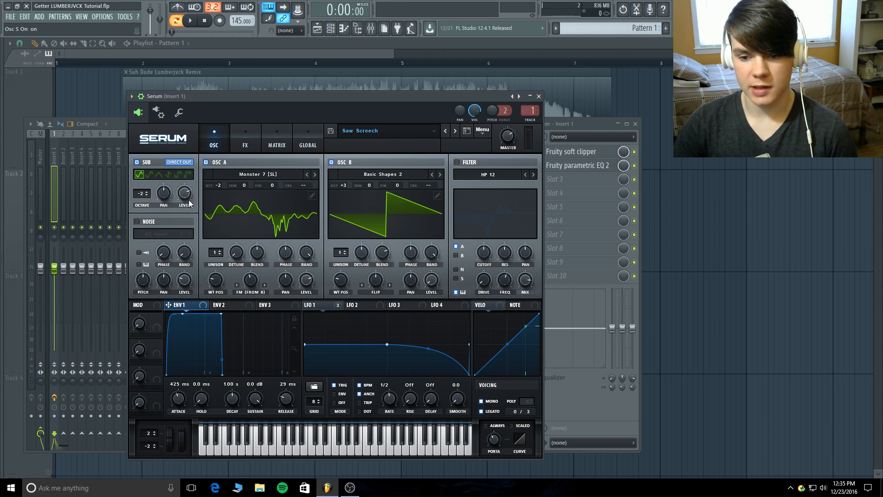
mouse_move(188, 203)
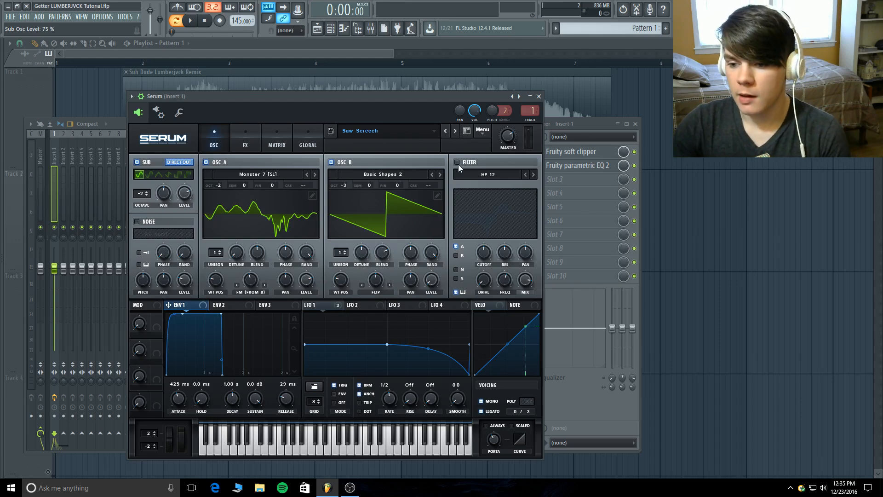
click(192, 20)
click(192, 20)
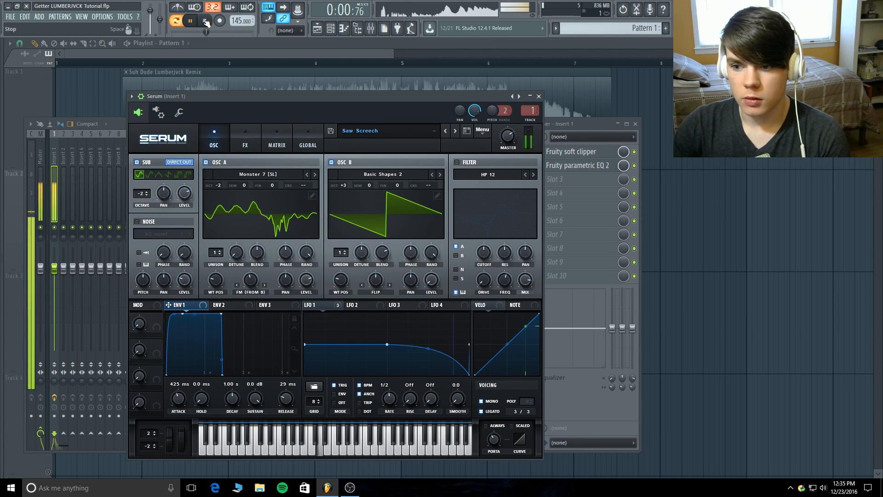
- Turn on the HP 12 filter, check its mix, cutoff, drive and freq settings, and audition the patch
click(458, 162)
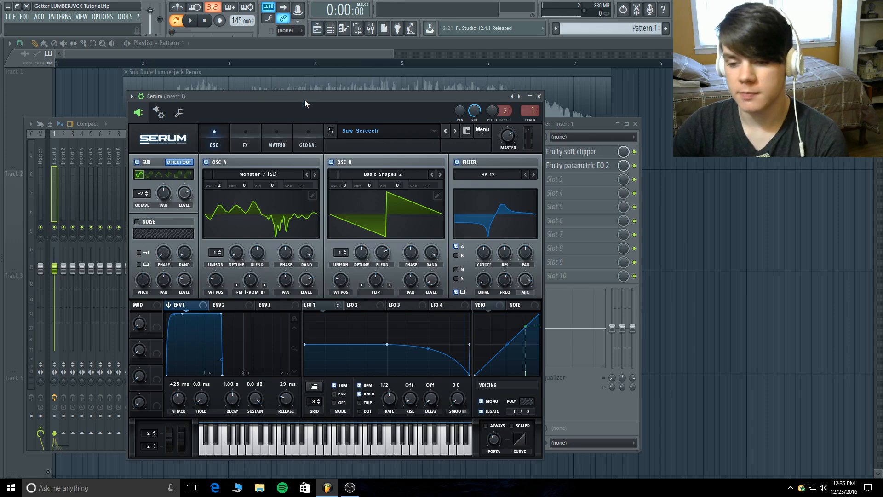
click(525, 282)
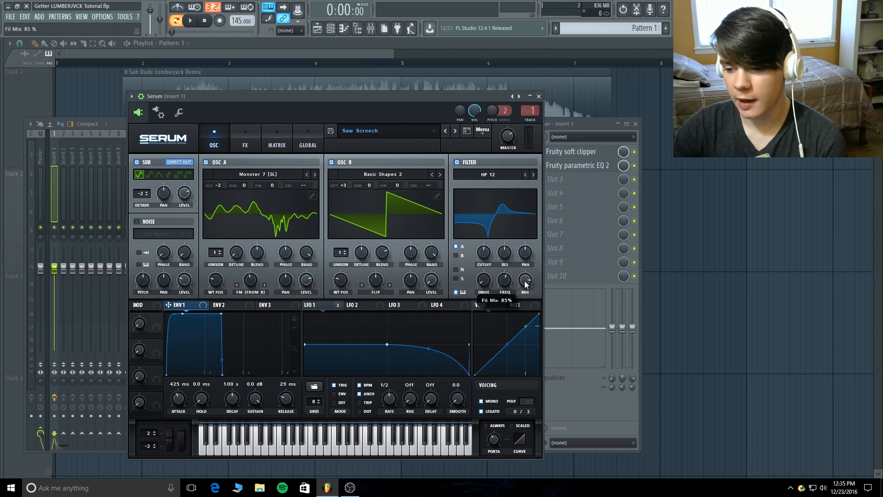
mouse_move(488, 261)
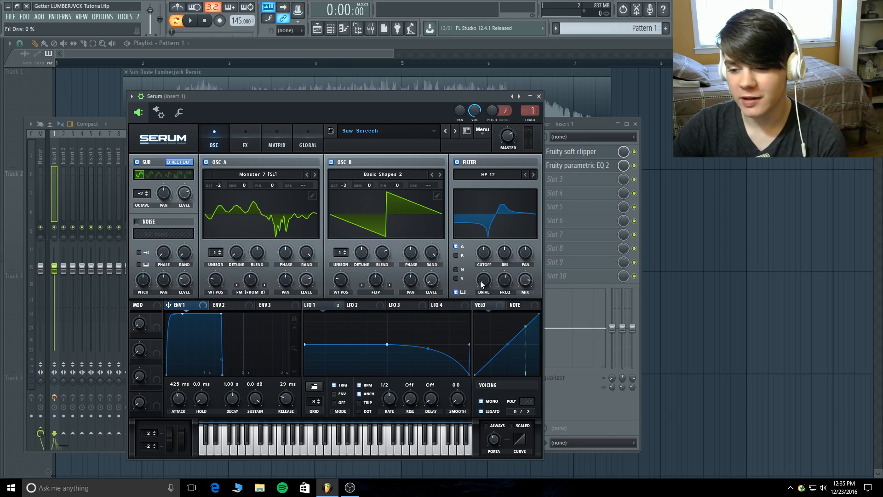
mouse_move(503, 284)
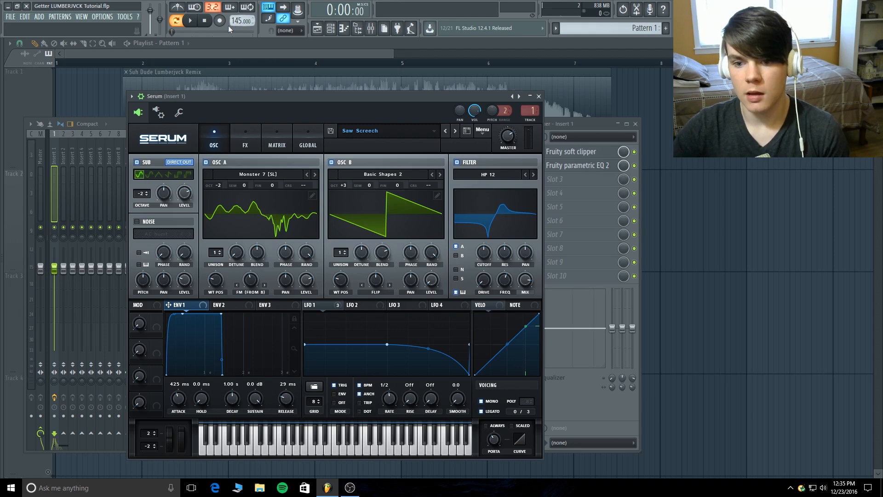
click(192, 22)
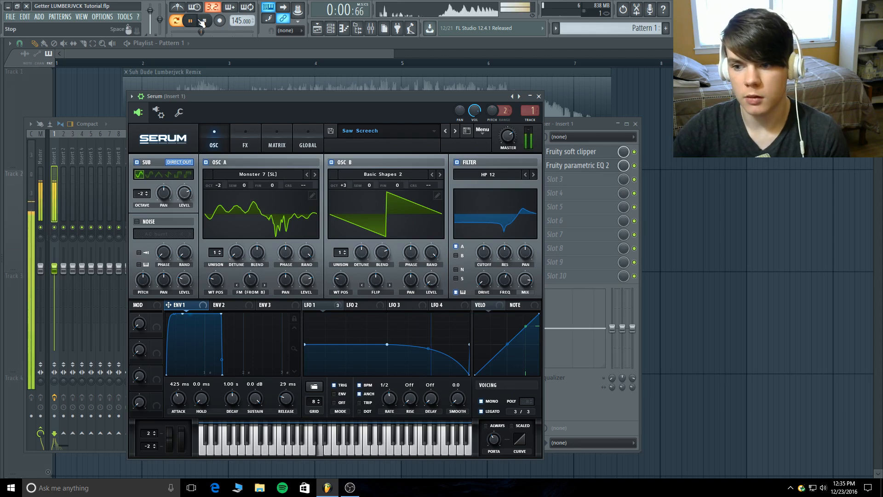
click(202, 22)
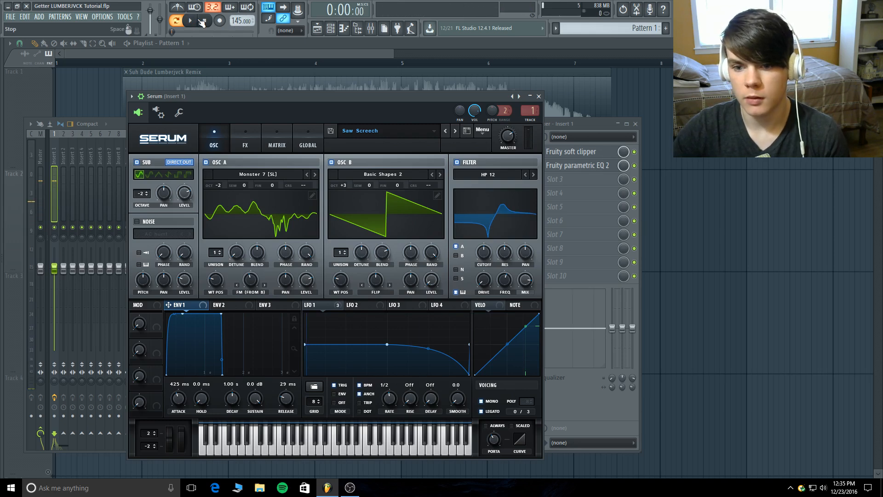
- Enable Serum's compressor effect, check its multiband and mix settings, and audition the compressed sound
click(248, 136)
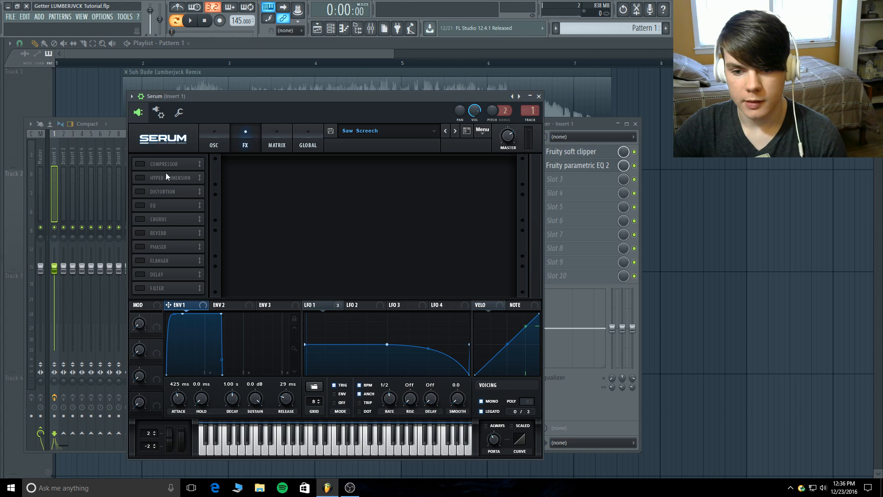
click(140, 164)
mouse_move(275, 177)
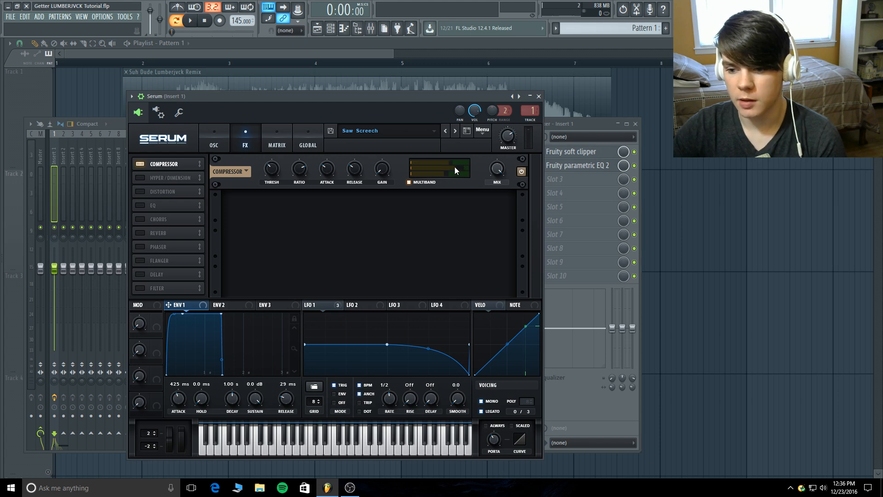
mouse_move(445, 175)
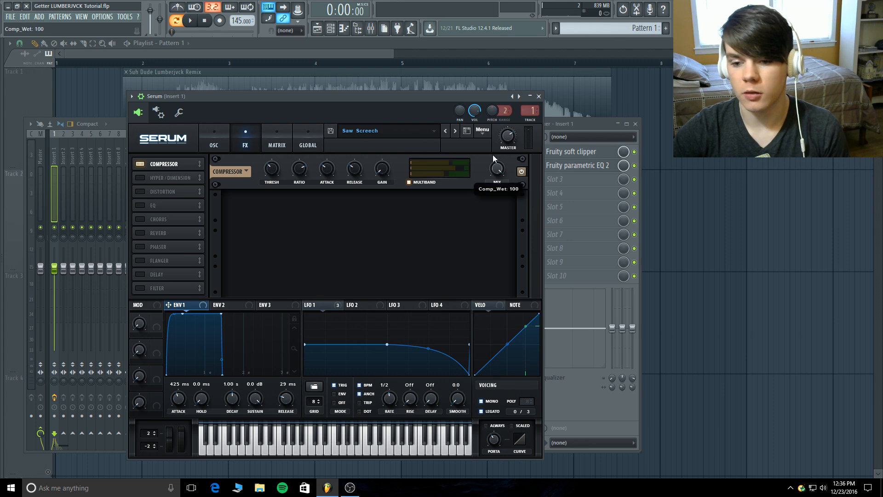
click(190, 23)
click(205, 21)
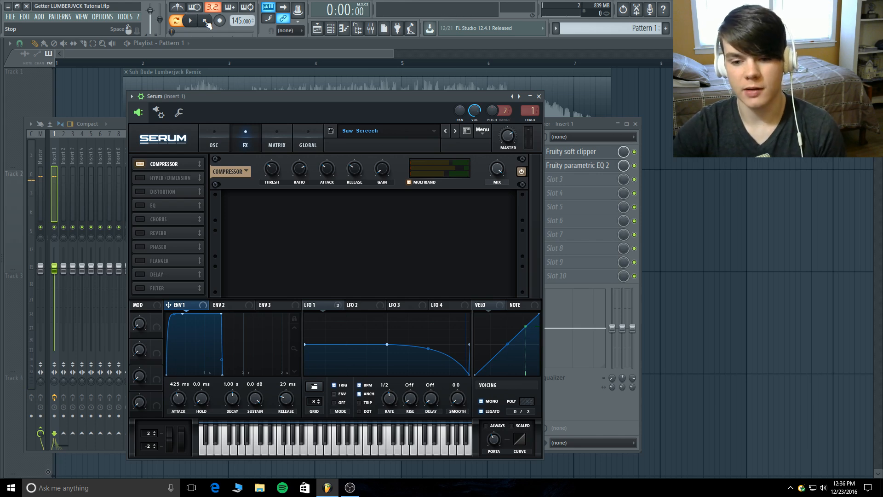
- Enable the hyper/dimension effect and bring up LFO 1 to inspect how it modulates the Hyper mix
click(140, 178)
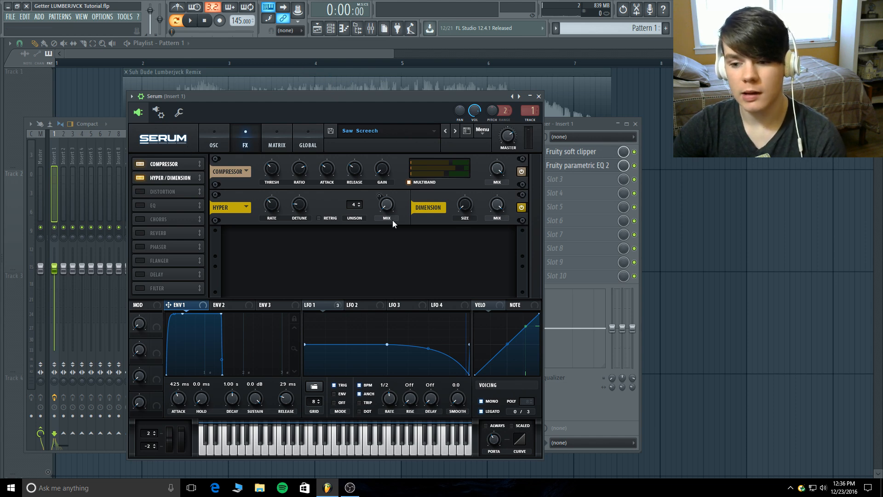
click(330, 307)
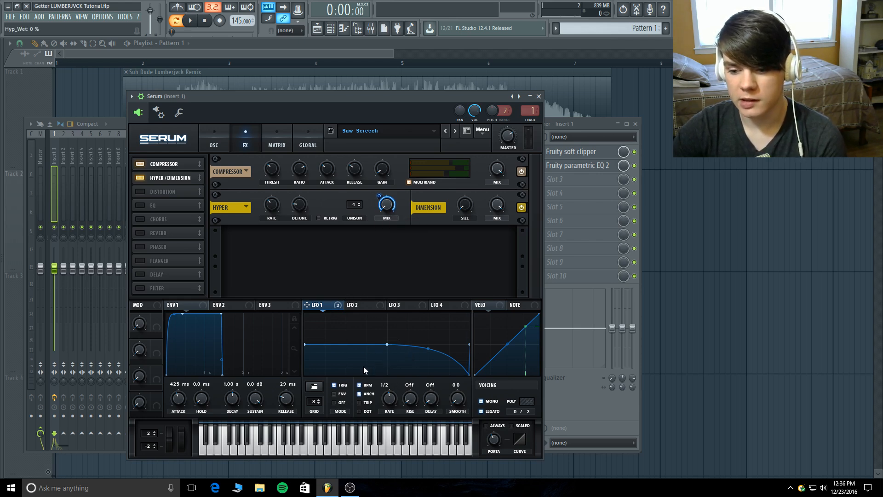
click(380, 196)
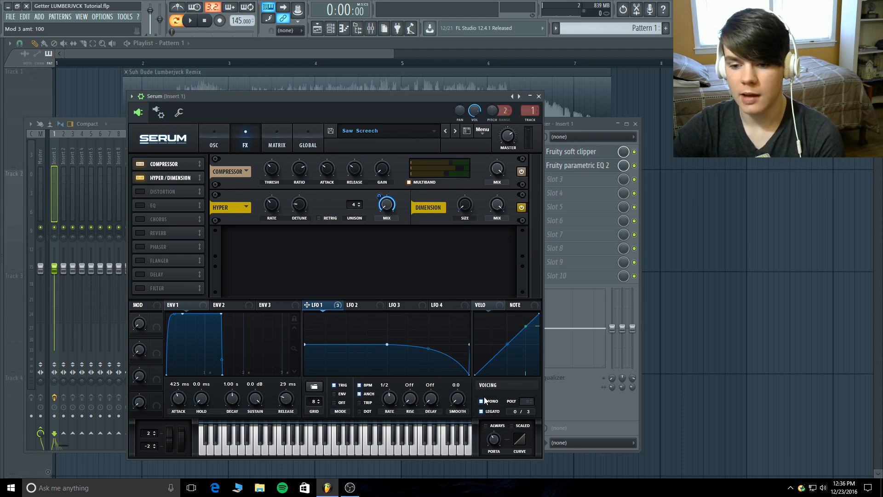
- Examine the modulation matrix's LFO 1 routing to the Global destination Mast.Tun, including its modulation amount
click(278, 136)
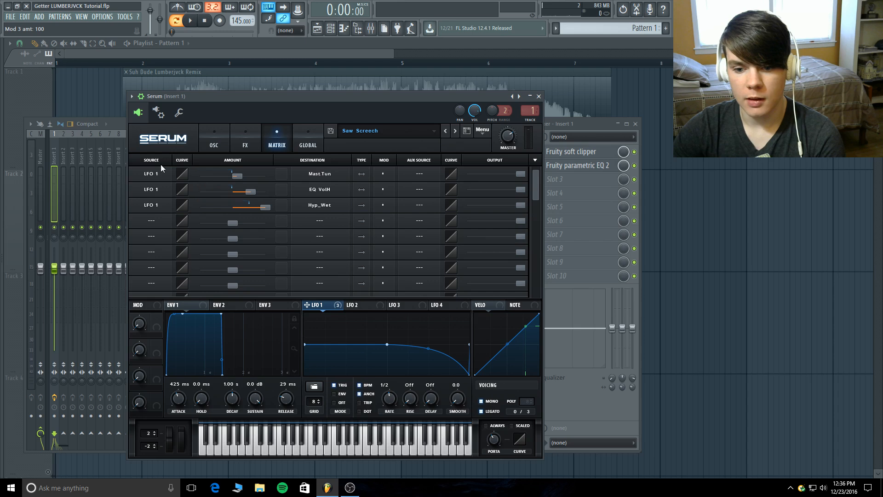
click(319, 173)
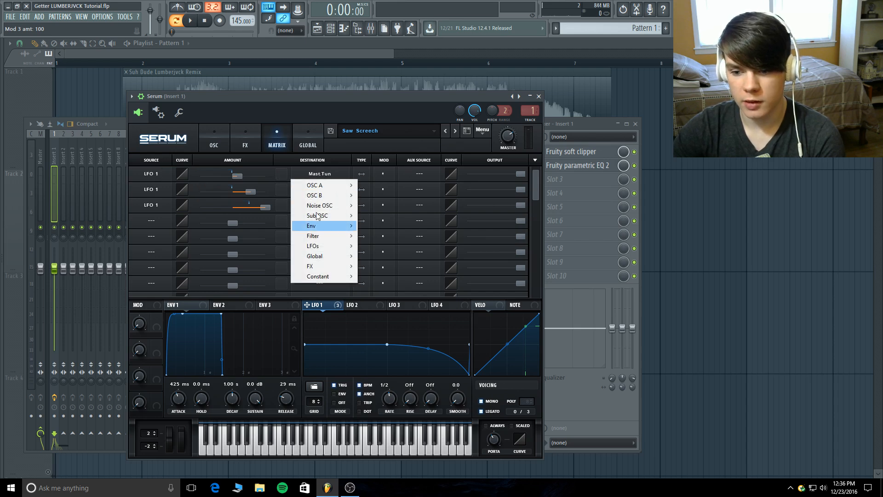
mouse_move(322, 256)
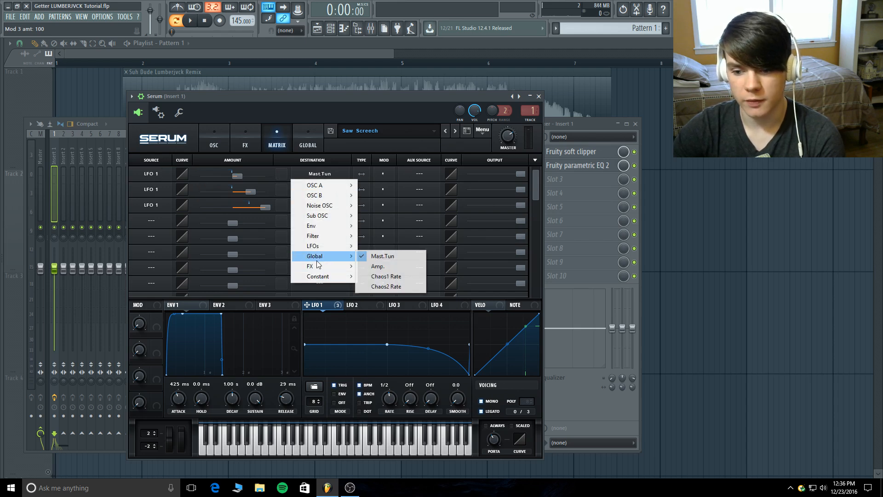
click(398, 257)
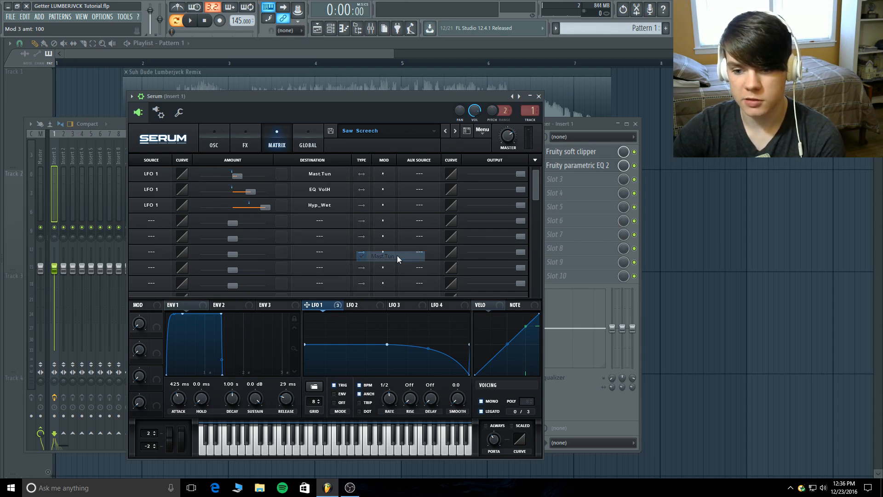
click(237, 176)
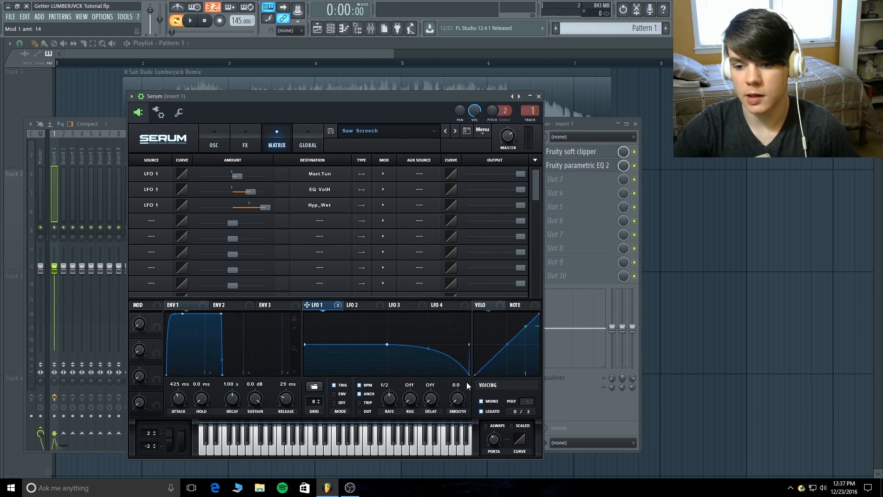
- Return to the effects rack, check the Dimension size, and audition the patch with hyper/dimension enabled
click(214, 140)
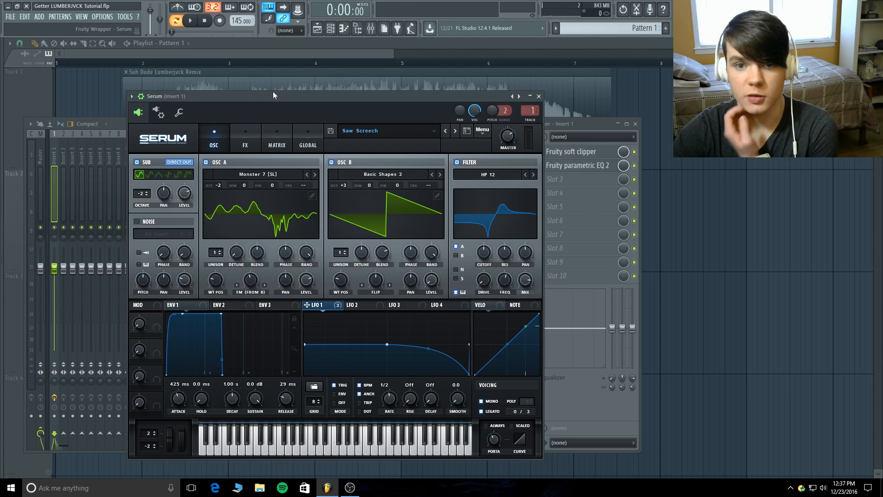
click(240, 135)
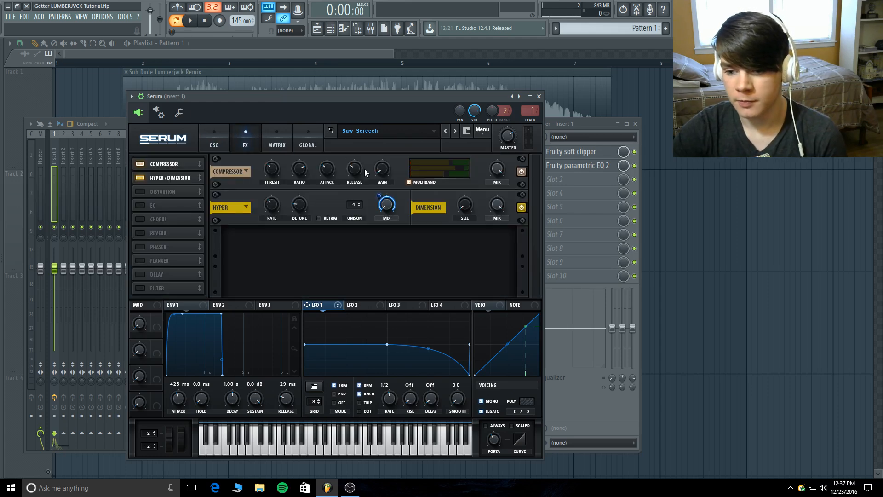
click(468, 206)
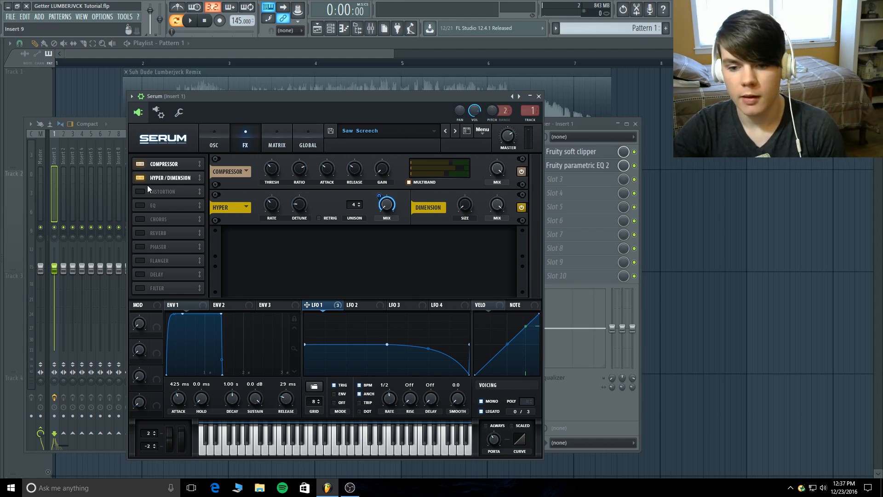
click(195, 22)
click(206, 21)
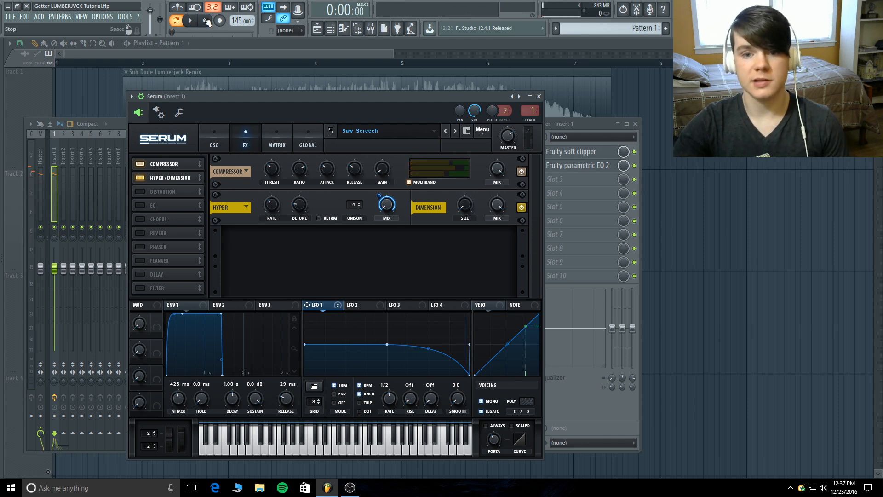
- Enable the Tube distortion effect and set its drive to 65%
click(140, 191)
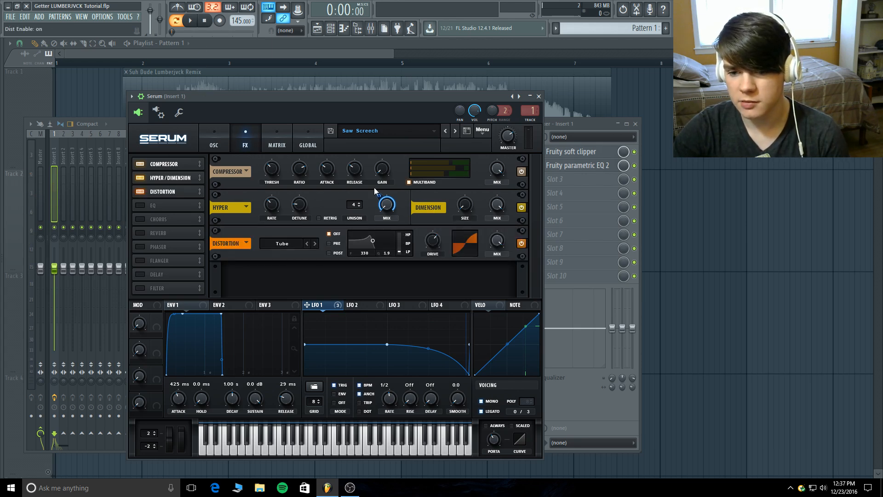
click(435, 244)
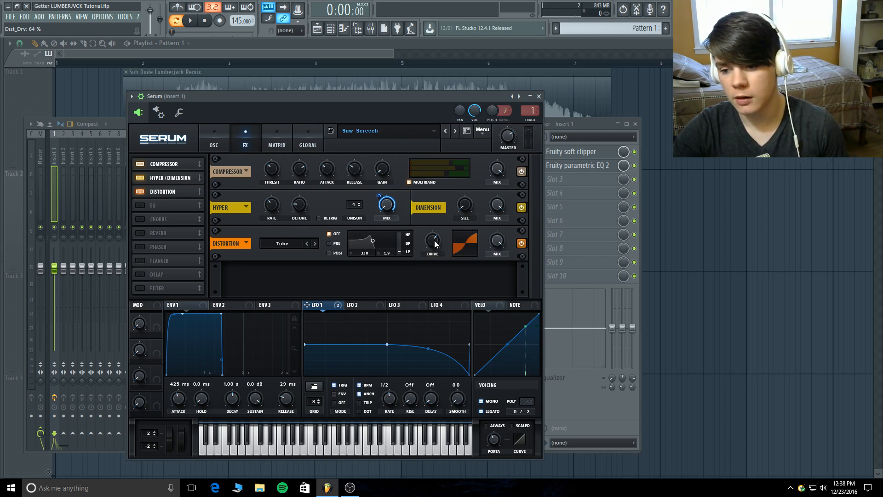
drag(436, 244, 440, 284)
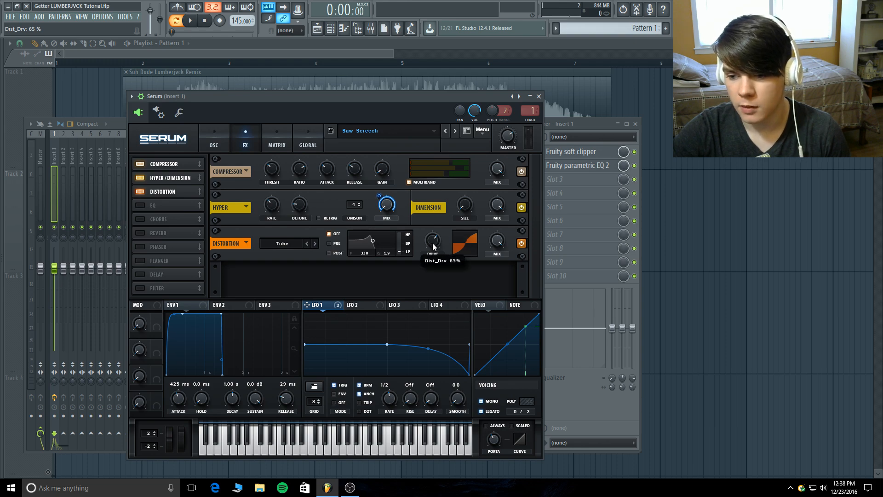
- Check the distortion settings and audition the patch with the Tube distortion enabled
scroll(433, 247, down, 1)
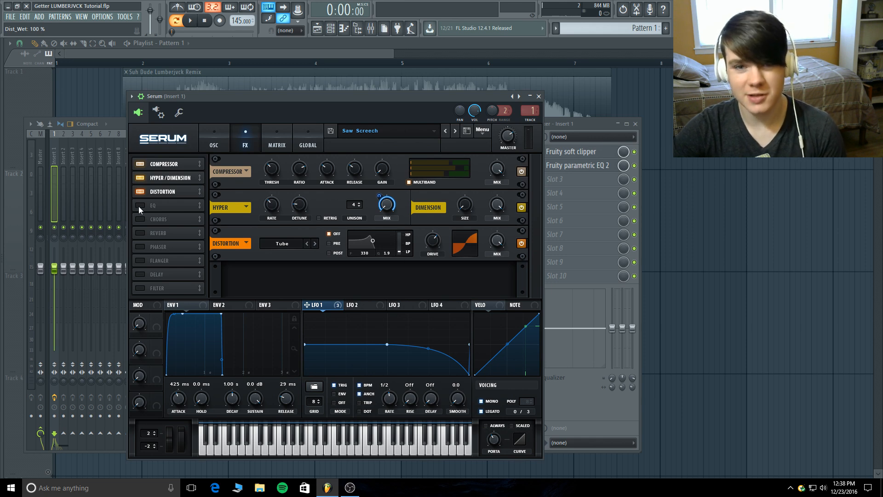
click(194, 22)
click(201, 21)
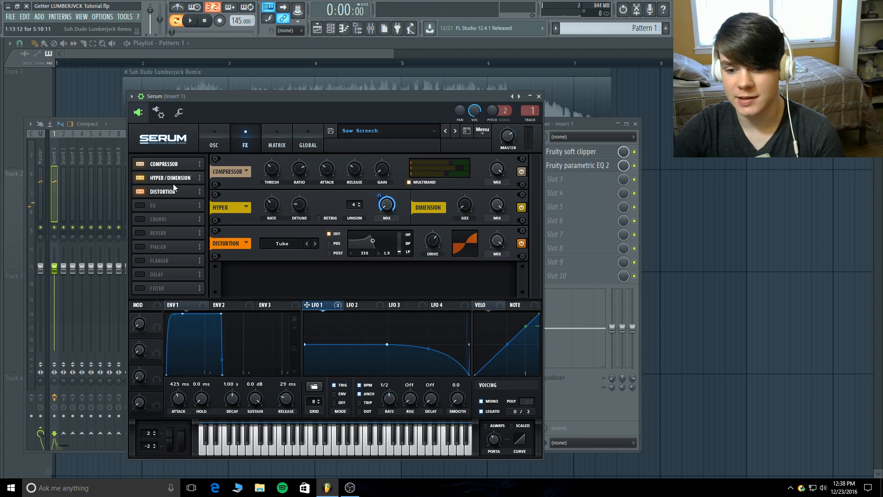
- Enable the EQ effect, check the sub oscillator's direct output on the oscillator page, and return to the effects rack
click(141, 205)
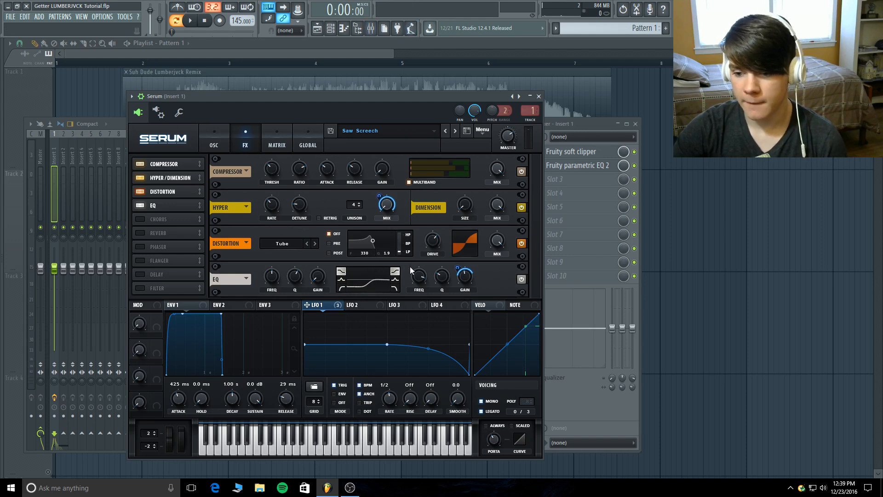
click(212, 136)
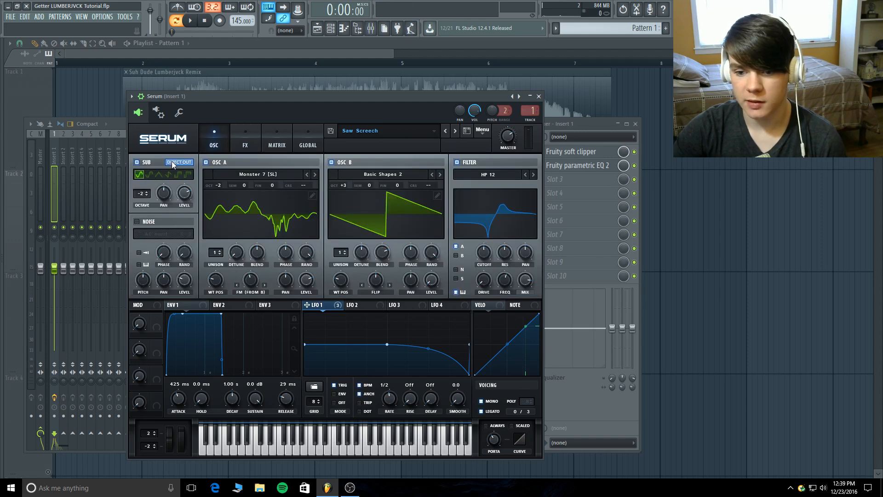
click(245, 138)
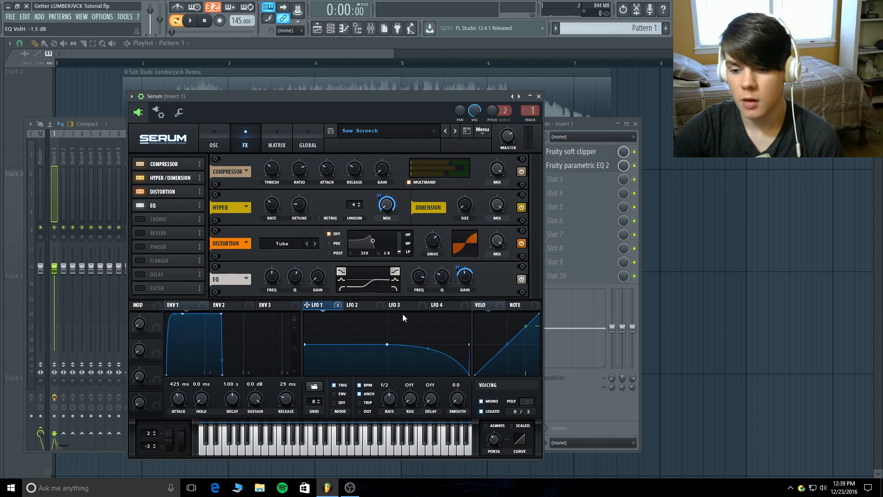
- Try LFO 1 modulation on the EQ's high-band Q with the Q at 29%, and remove the assignment
drag(338, 306, 441, 281)
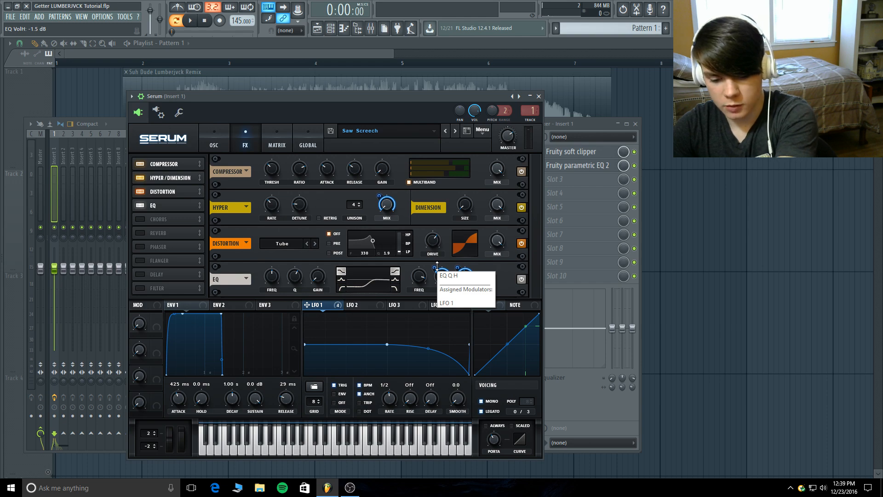
click(437, 265)
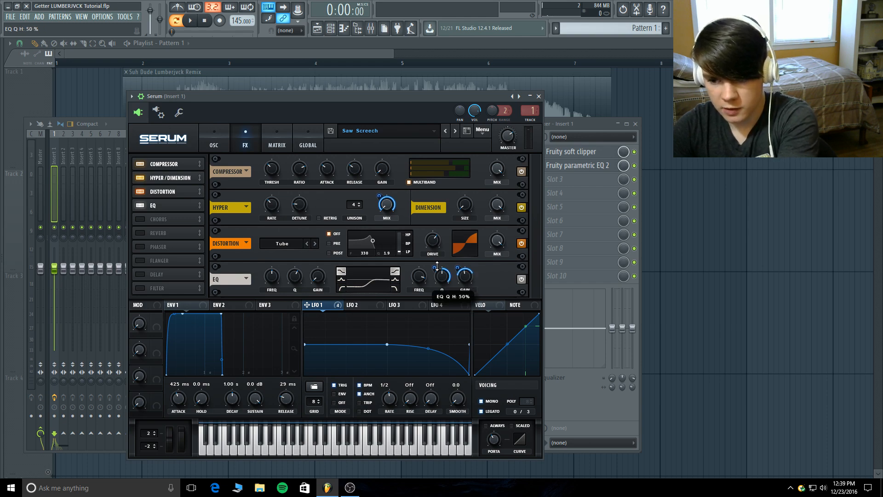
drag(437, 265, 446, 301)
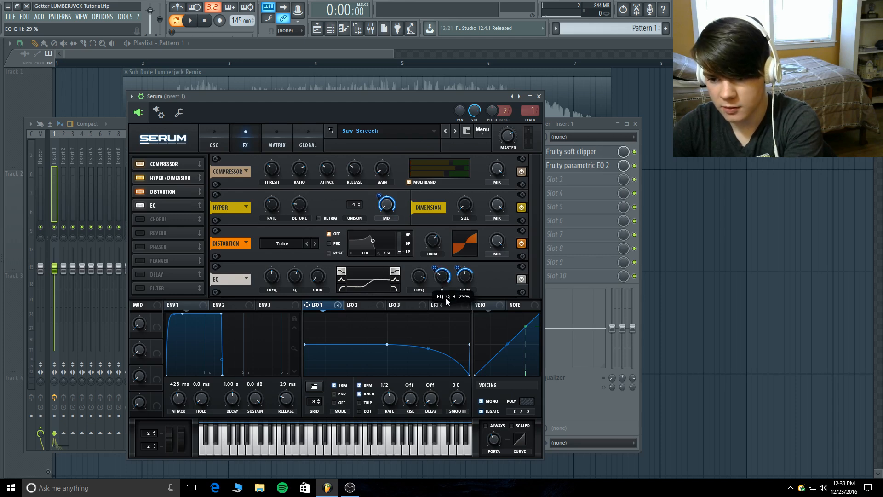
right_click(436, 263)
click(466, 288)
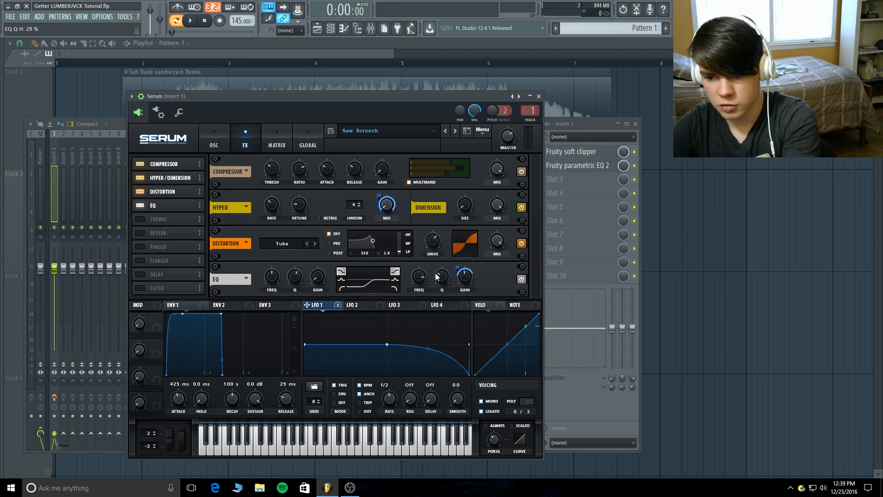
- Reassign LFO 1 to the EQ's high-band Q with a modulation amount of 34, and remove that assignment again
drag(432, 281, 434, 275)
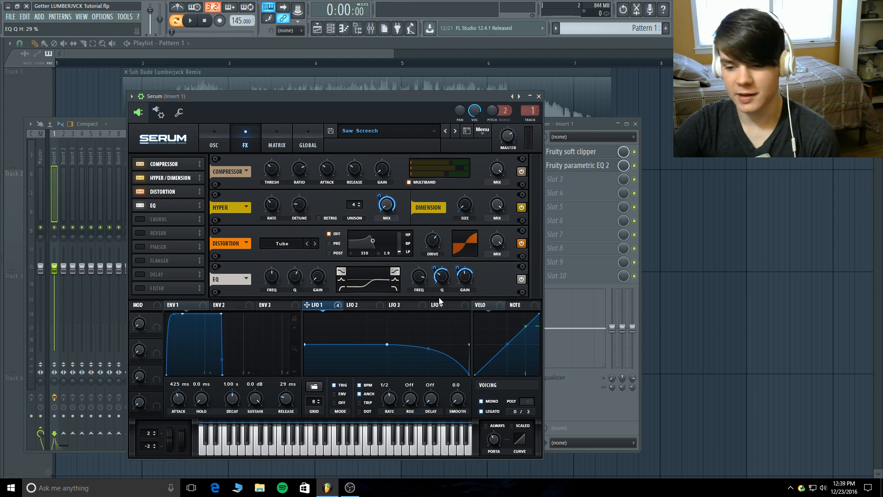
drag(434, 268, 435, 289)
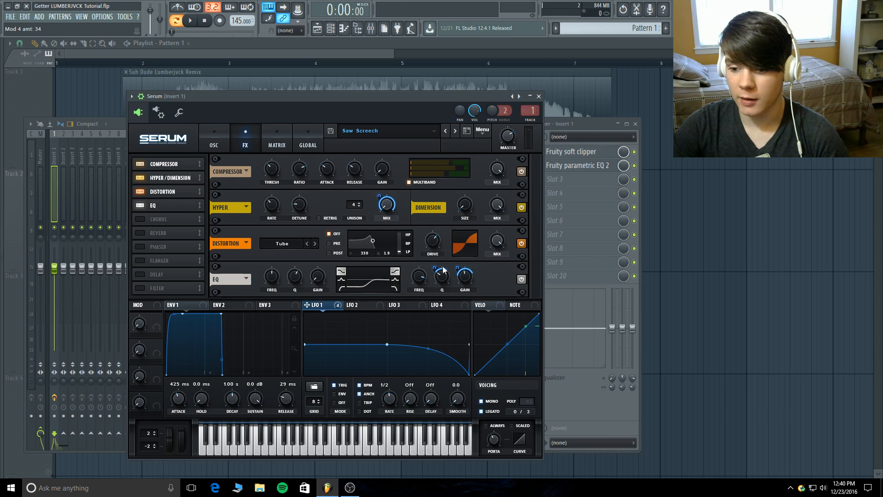
right_click(436, 264)
click(450, 290)
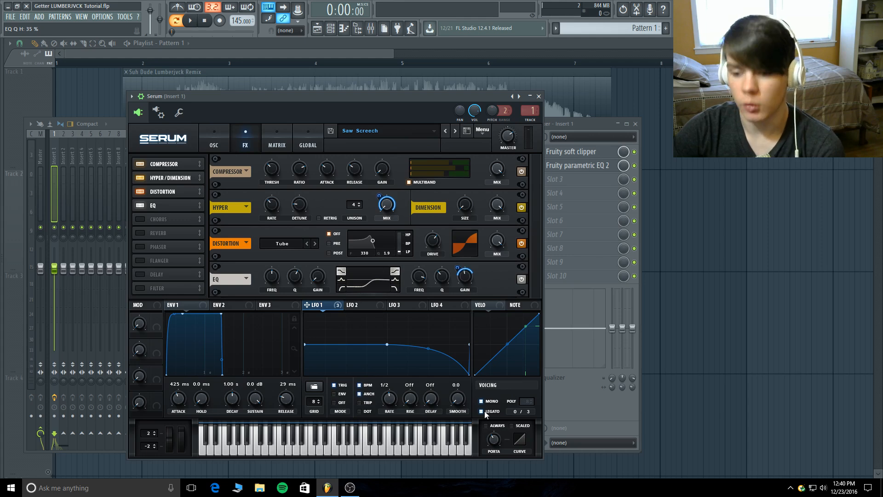
- Audition the patch with the EQ enabled and inspect the LFO 1 modulation on the high-band gain
mouse_move(462, 270)
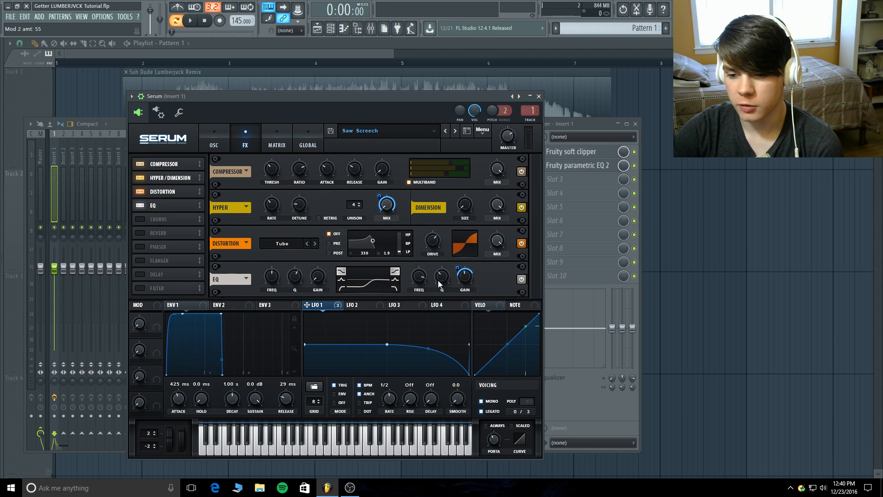
click(190, 20)
click(203, 21)
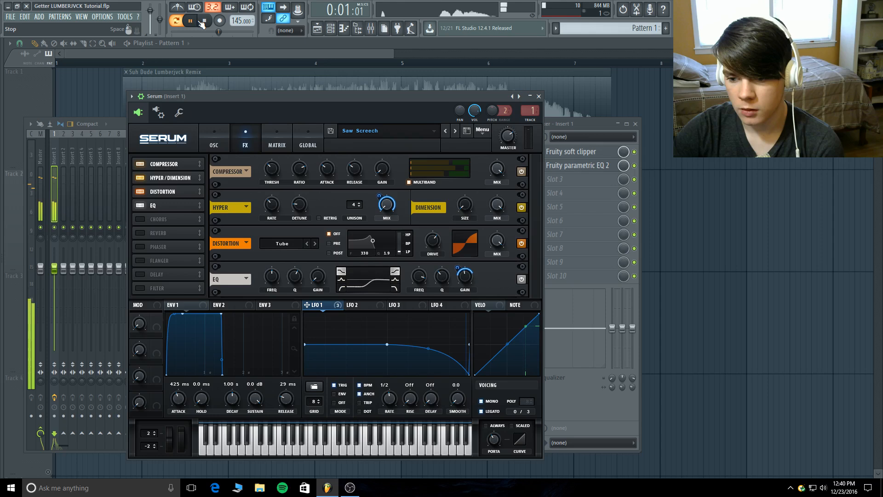
right_click(464, 271)
click(441, 291)
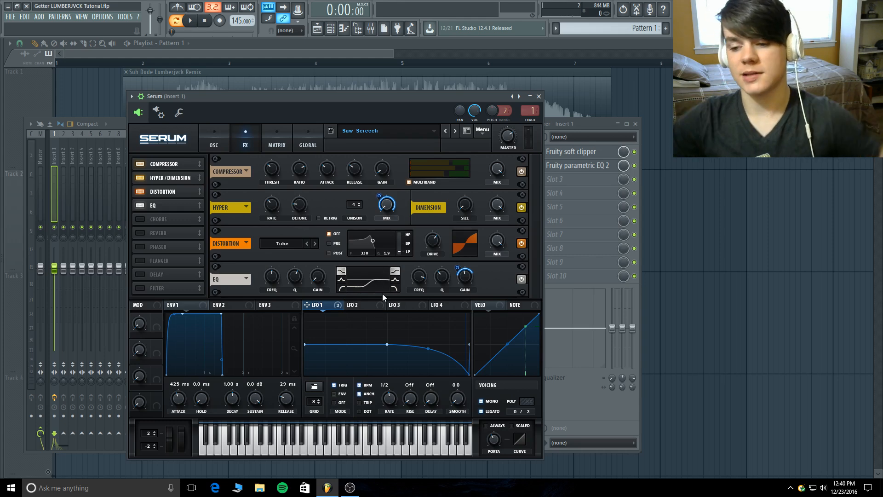
- Enable the chorus effect and bring its settings into view in the effects rack
click(136, 219)
scroll(539, 191, down, 1)
drag(539, 191, 537, 220)
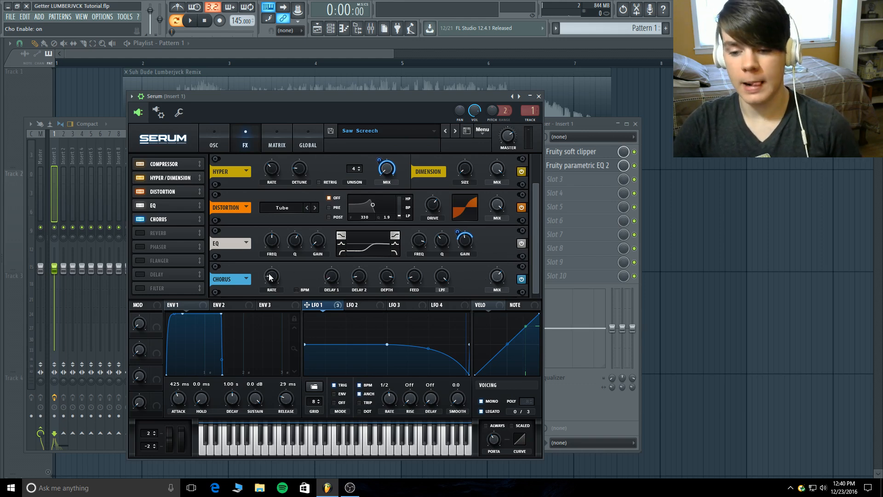
- Examine the chorus rate, delay, depth, feedback and mix settings, and audition the patch with the chorus enabled
mouse_move(270, 277)
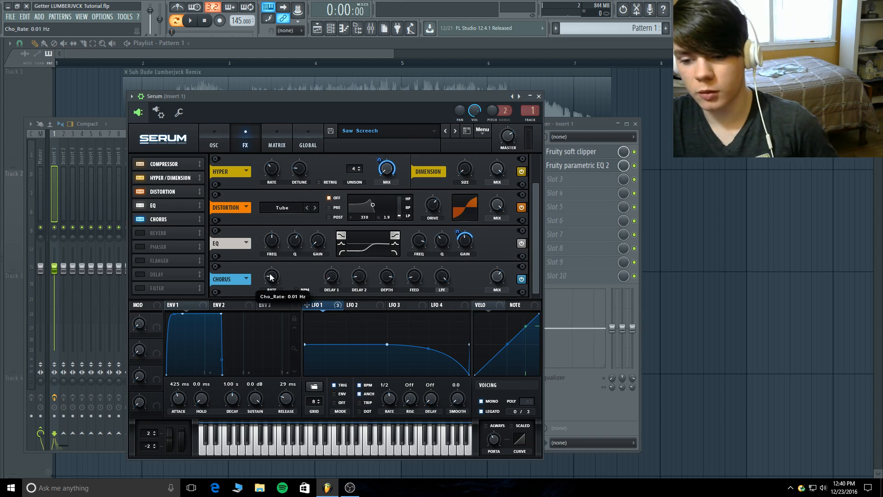
mouse_move(338, 283)
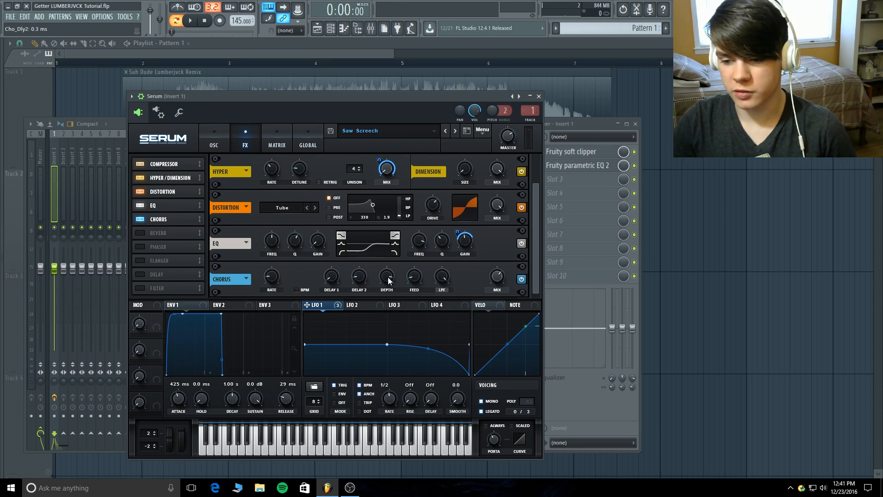
mouse_move(388, 280)
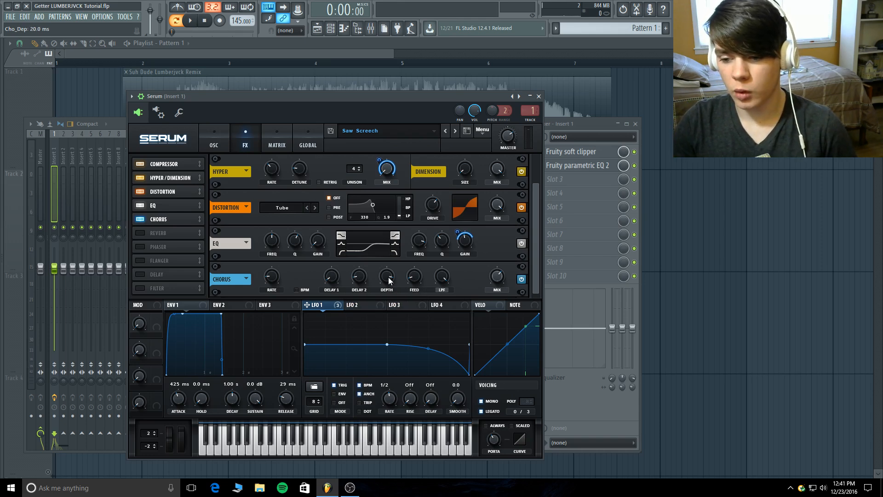
mouse_move(418, 278)
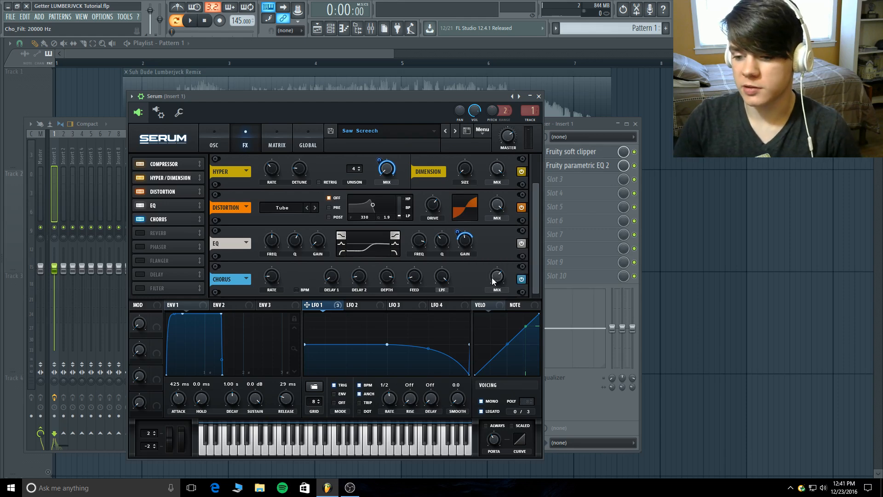
mouse_move(494, 278)
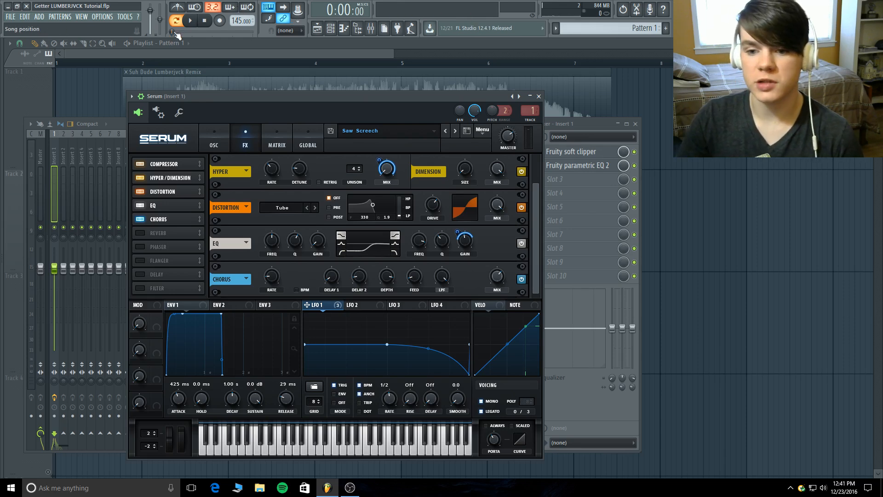
click(191, 21)
click(205, 20)
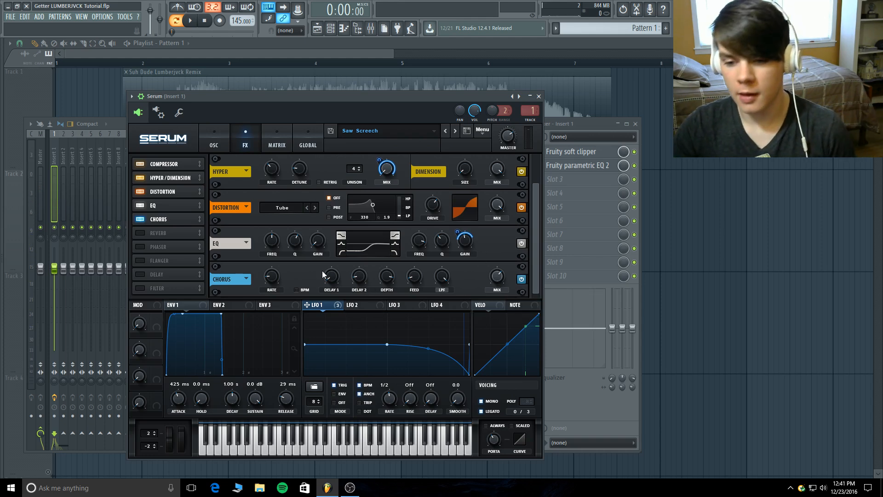
- Enable the reverb effect and play several notes on the on-screen keyboard to hear it
click(145, 231)
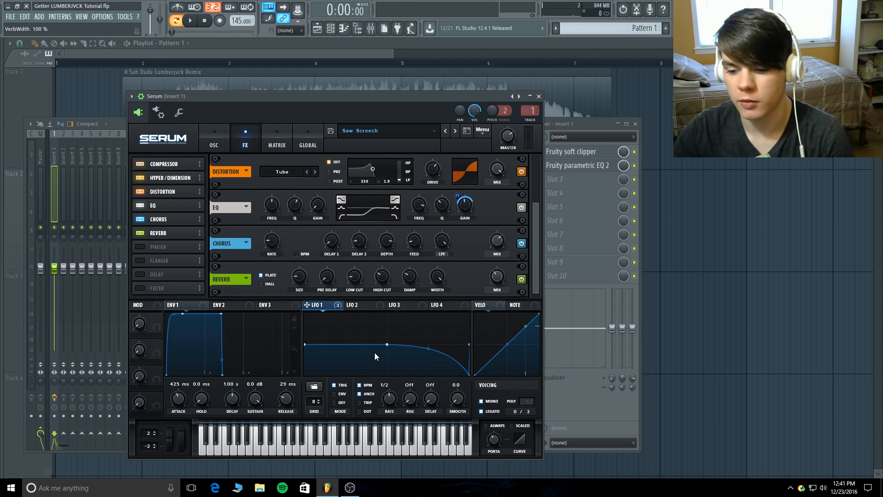
click(334, 446)
click(354, 446)
click(277, 448)
click(241, 448)
click(242, 448)
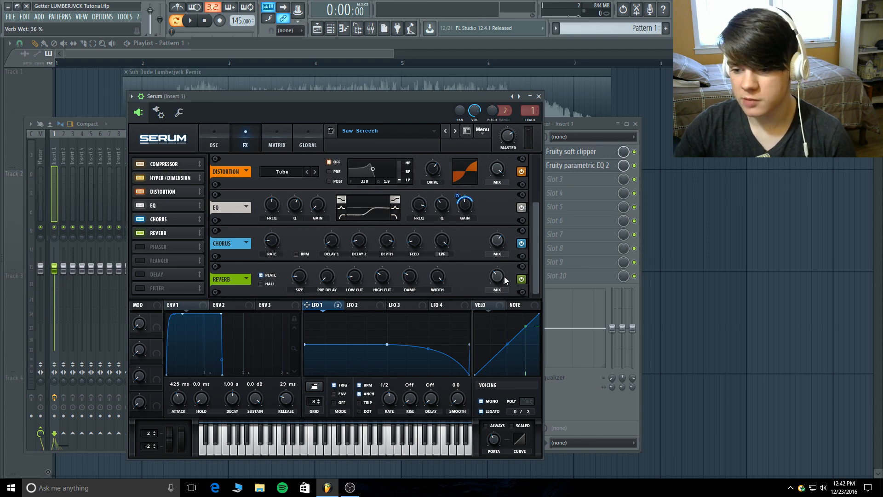
- Audition the reverb with its width at 0%, and restore the width to 100%
drag(436, 277, 417, 409)
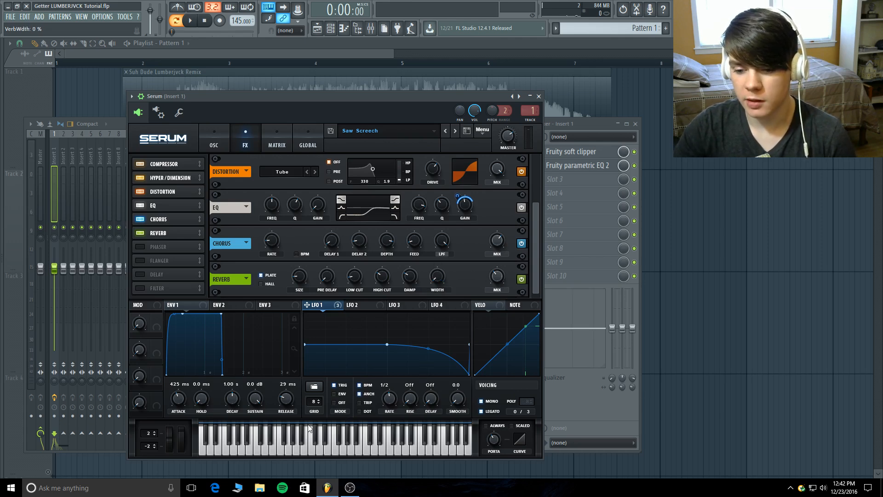
click(270, 451)
click(270, 450)
click(271, 450)
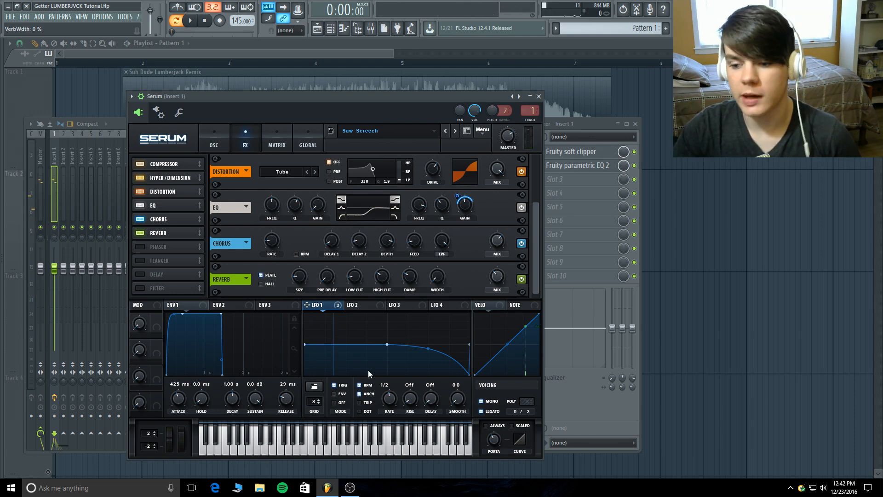
double_click(437, 276)
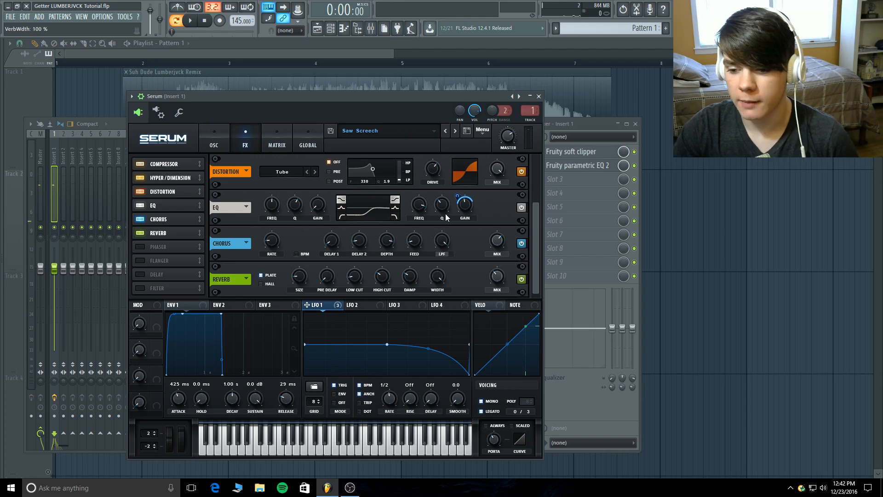
- Examine the reverb's damp, low cut, pre-delay and size settings, and play a note to hear the result
mouse_move(407, 276)
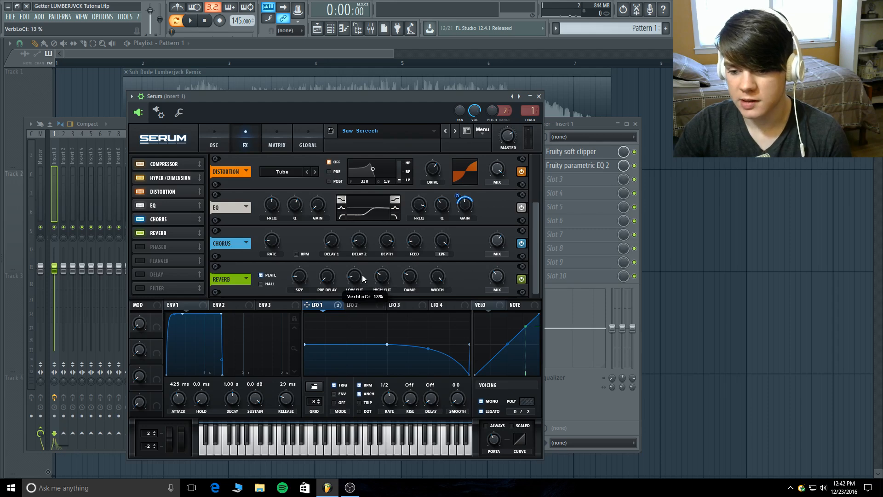
mouse_move(325, 280)
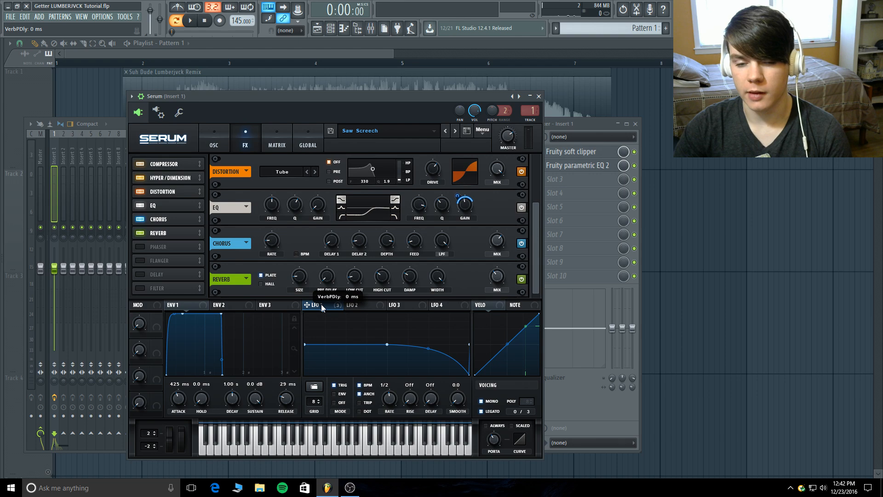
mouse_move(321, 305)
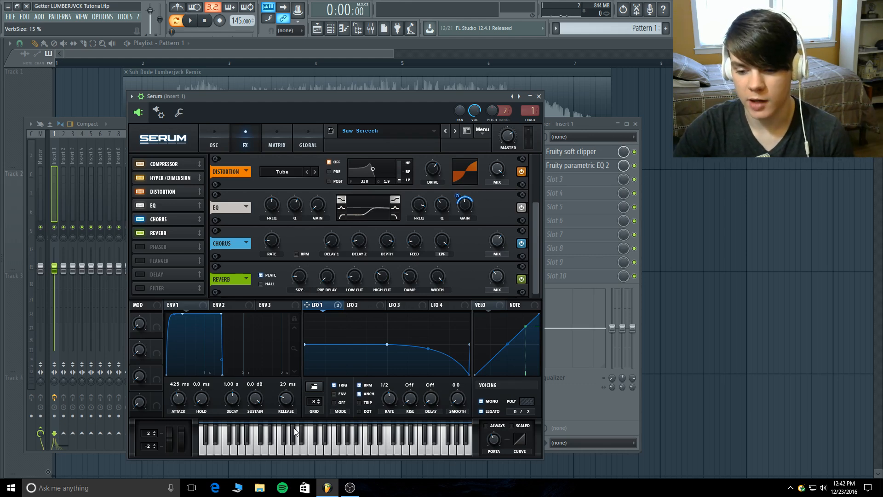
click(312, 449)
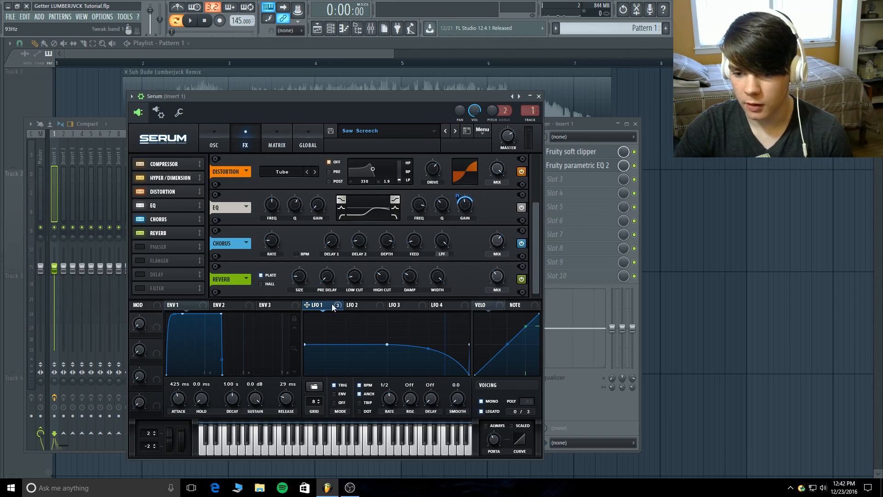
- Review the LFO 1 routings in the modulation matrix and return to the oscillator page
click(282, 146)
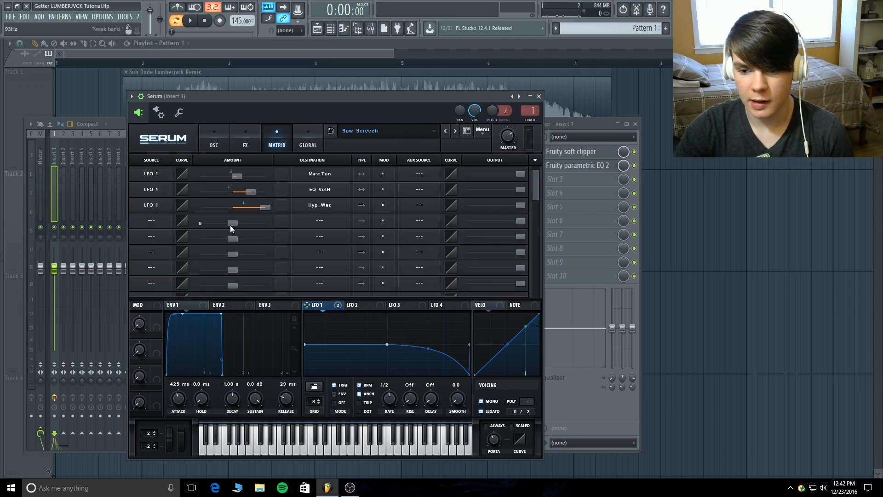
click(209, 138)
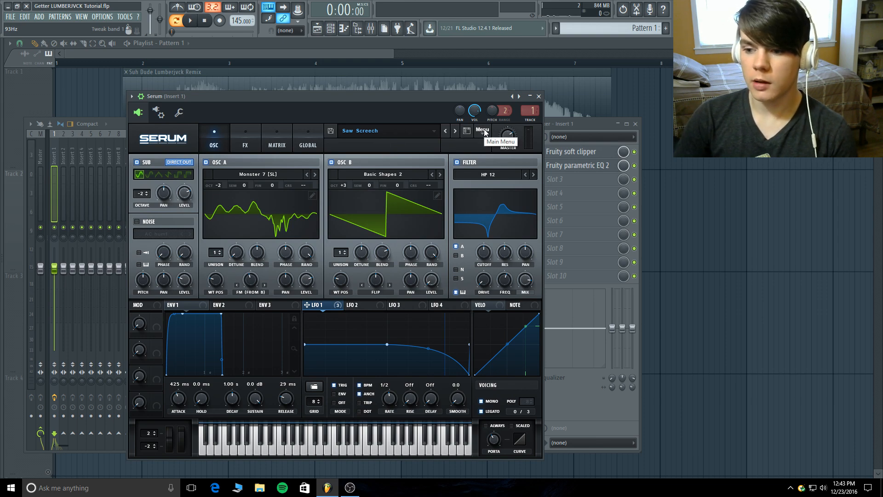
- Close the Saw Screech synth window and add a new Serum_x64 [64bit] channel in the channel rack
click(539, 96)
click(330, 29)
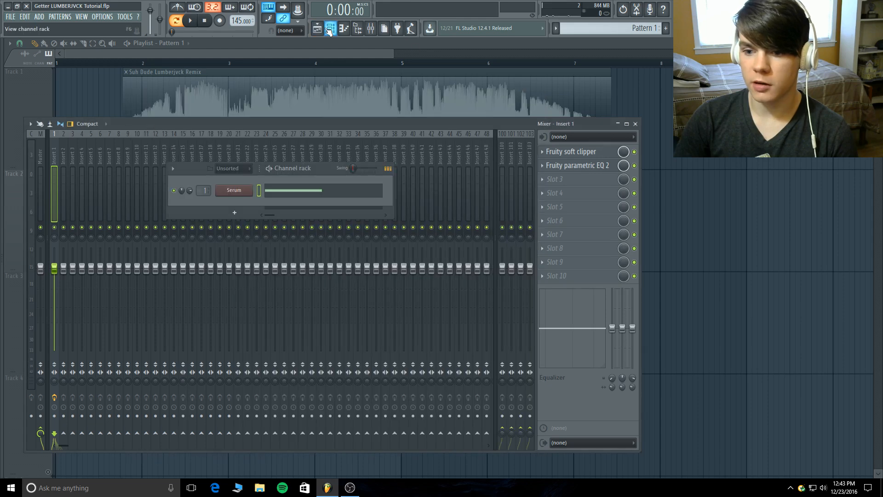
click(234, 213)
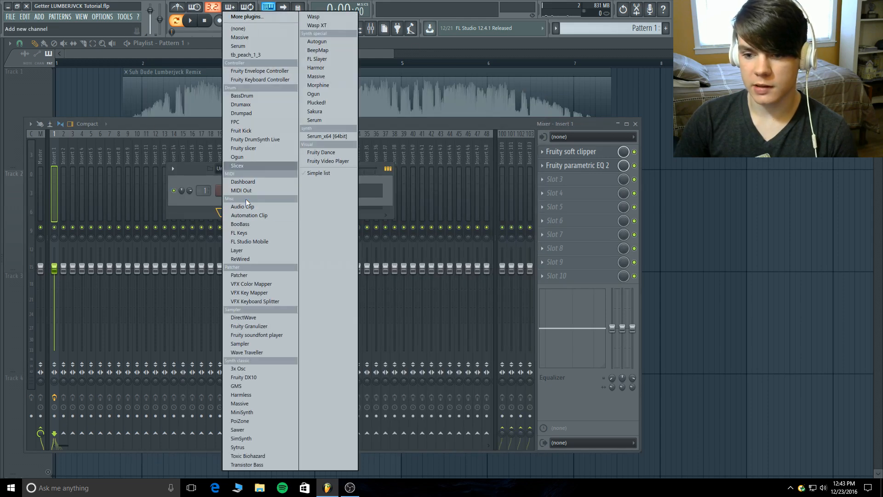
click(325, 136)
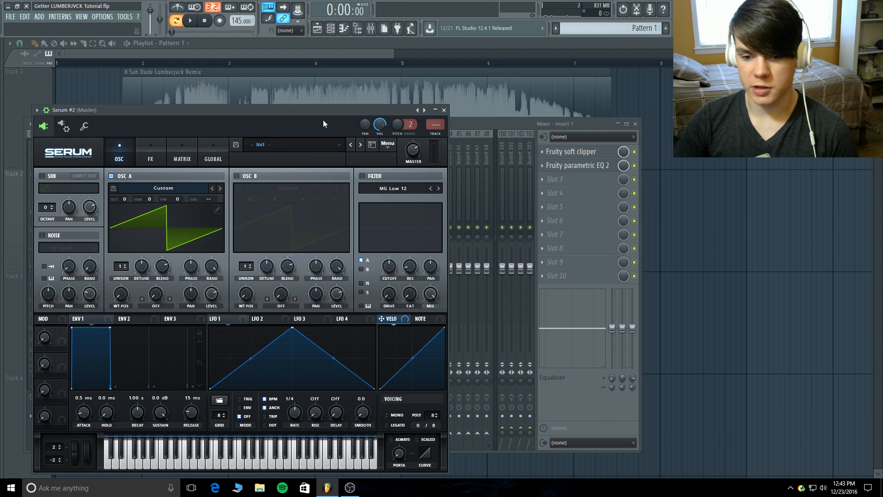
drag(261, 111, 391, 99)
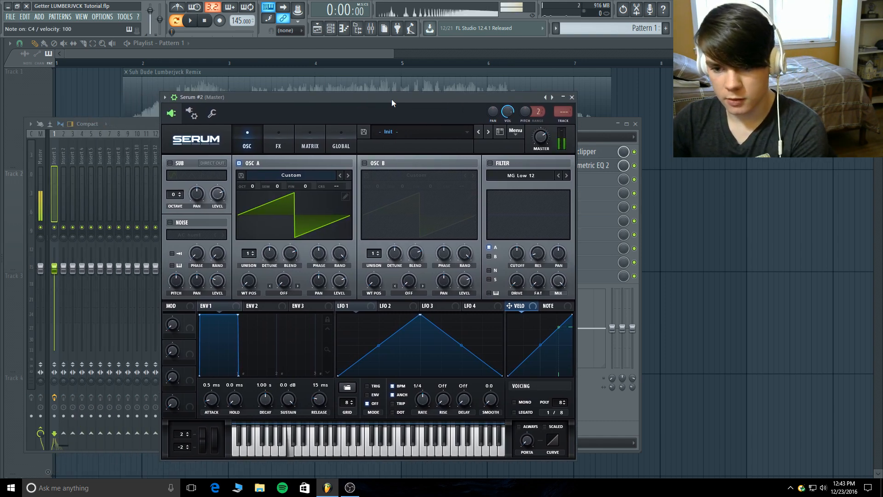
- Load the Monster 4 [SL] wavetable in oscillator A at position 240, and lower its octave to -2
click(299, 175)
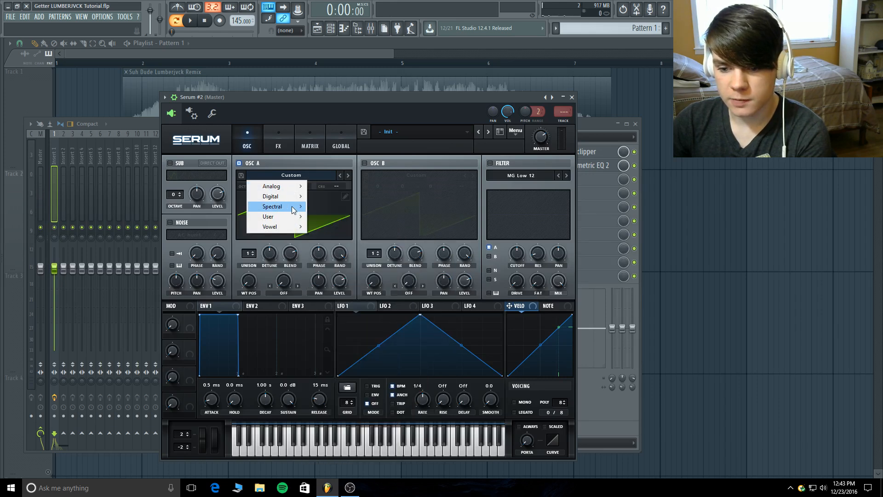
mouse_move(293, 210)
click(335, 289)
drag(249, 281, 257, 193)
click(264, 230)
drag(247, 283, 248, 283)
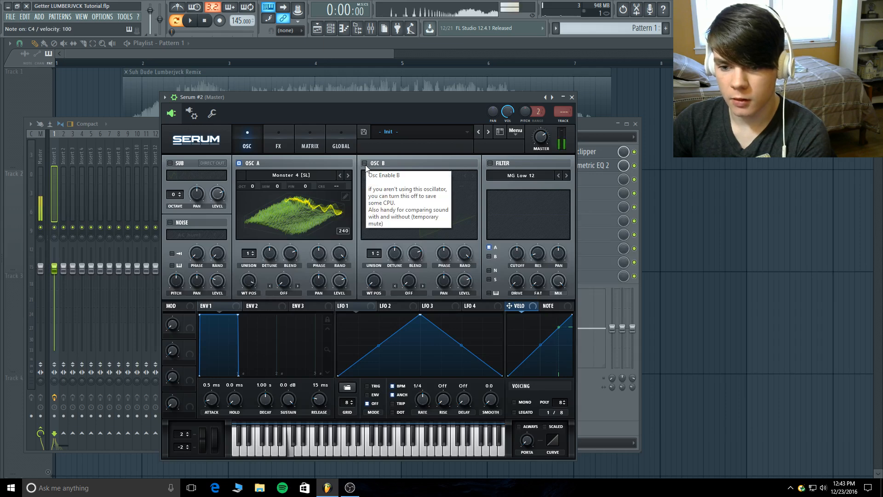
drag(251, 187, 249, 202)
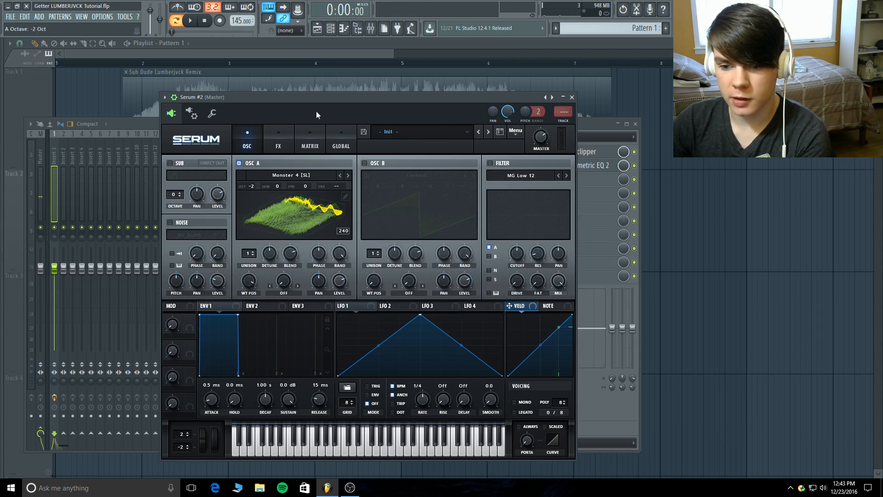
key(c)
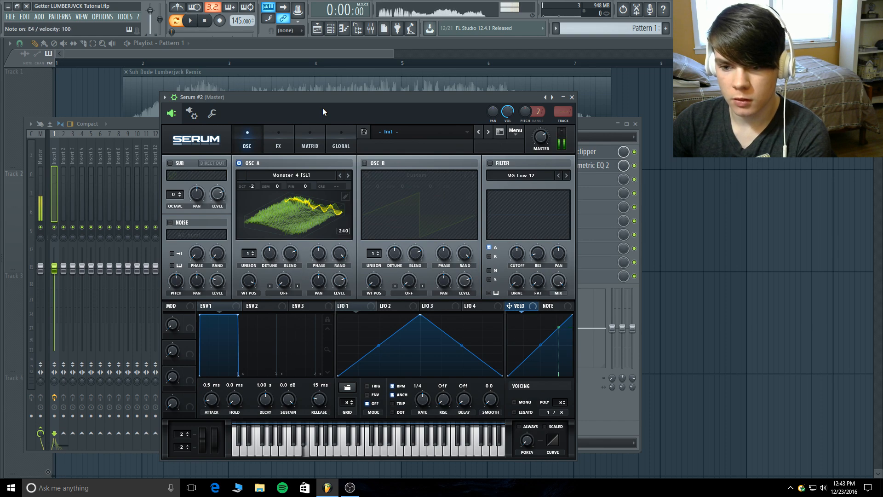
- Enable oscillator B with the Basic Shapes wavetable and play a note to hear it
click(364, 162)
click(415, 174)
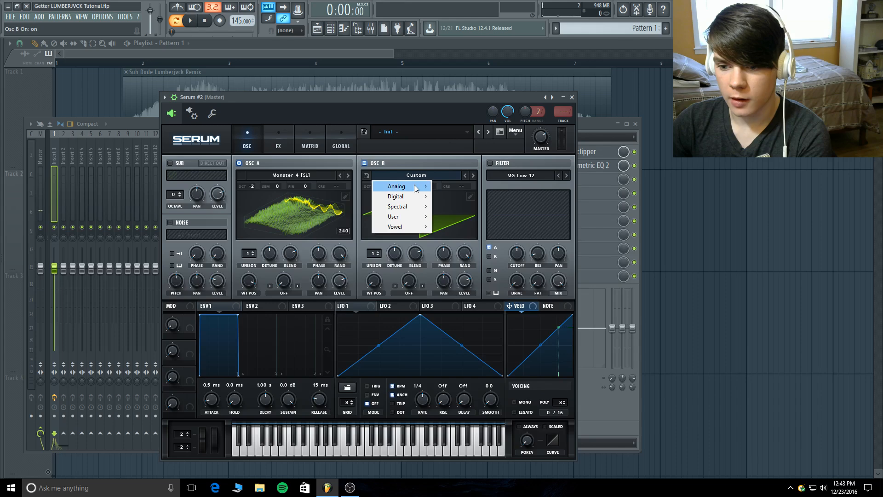
mouse_move(401, 186)
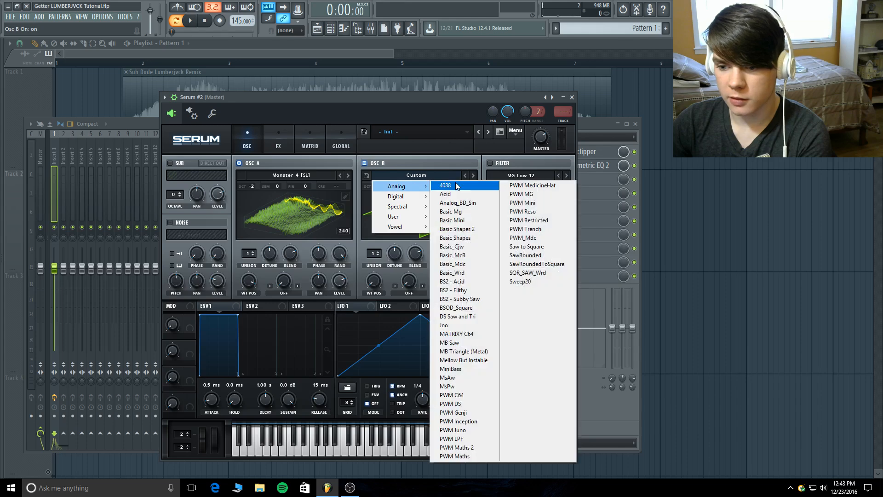
click(486, 239)
key(c)
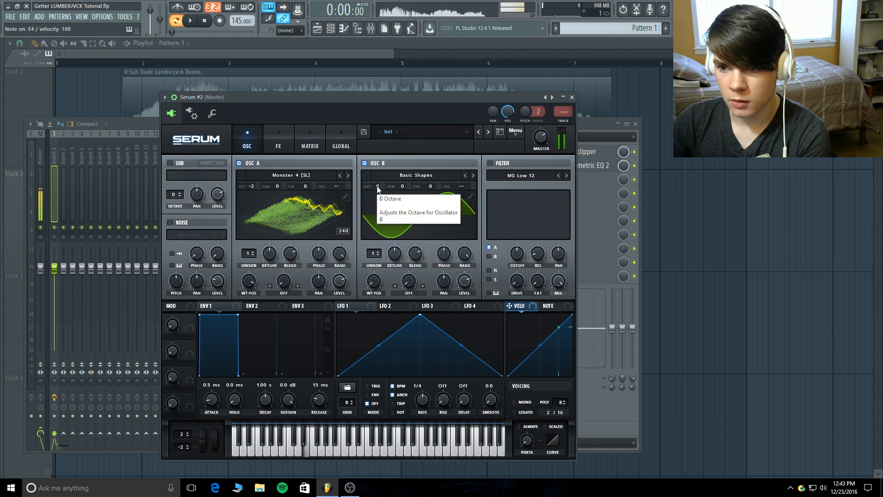
- Raise oscillator B's octave to +2 and play C4 and E4 to hear the result
drag(377, 186, 385, 164)
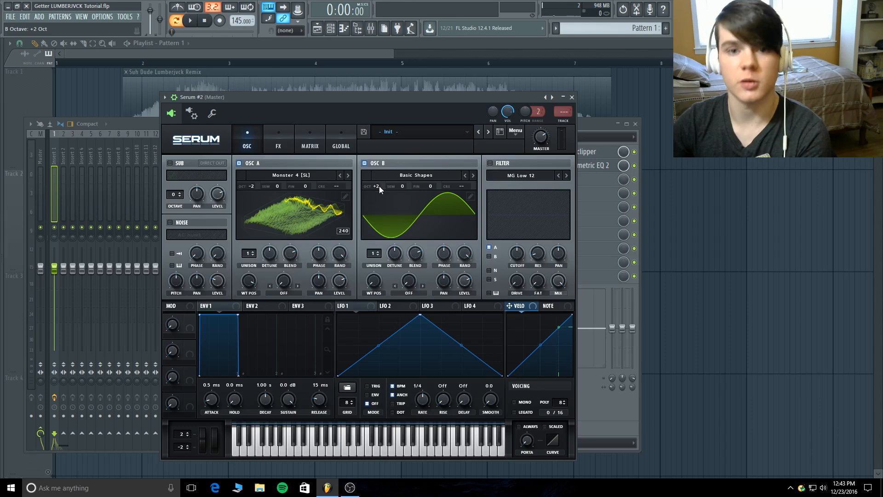
key(z)
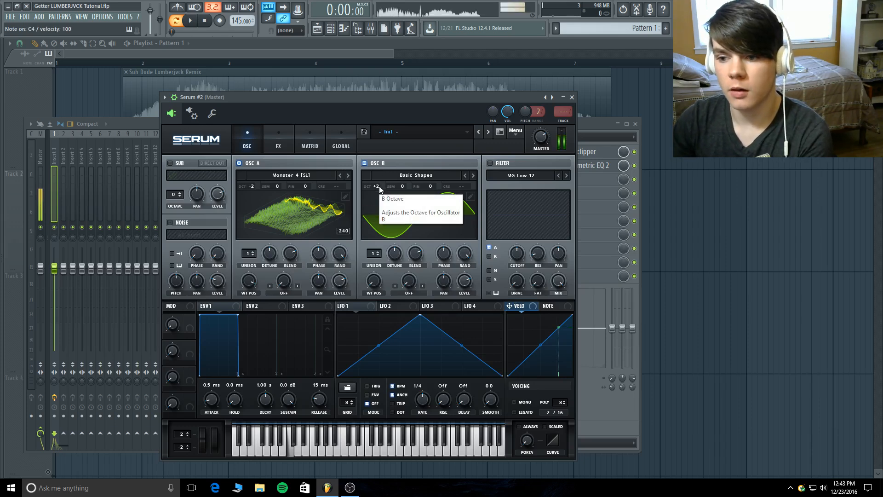
key(z)
key(c)
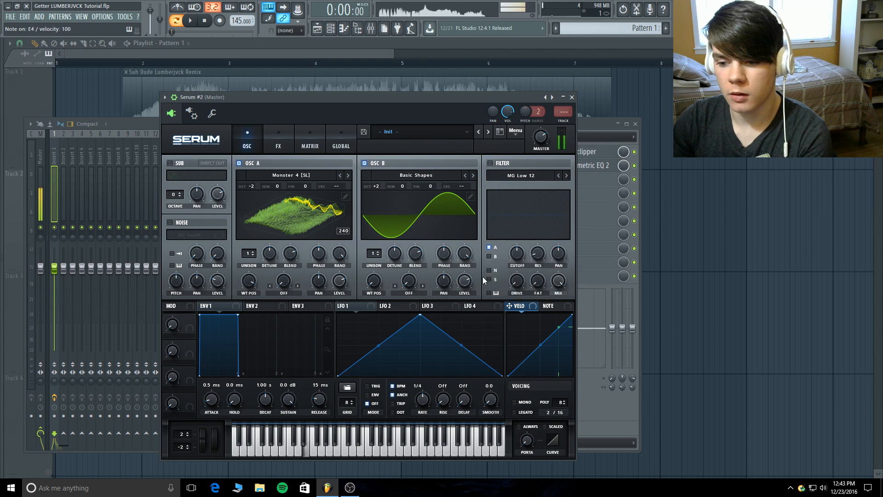
- Set oscillator A's warp mode to FM (From B) and lower oscillator B's level to 0%
click(292, 293)
click(295, 256)
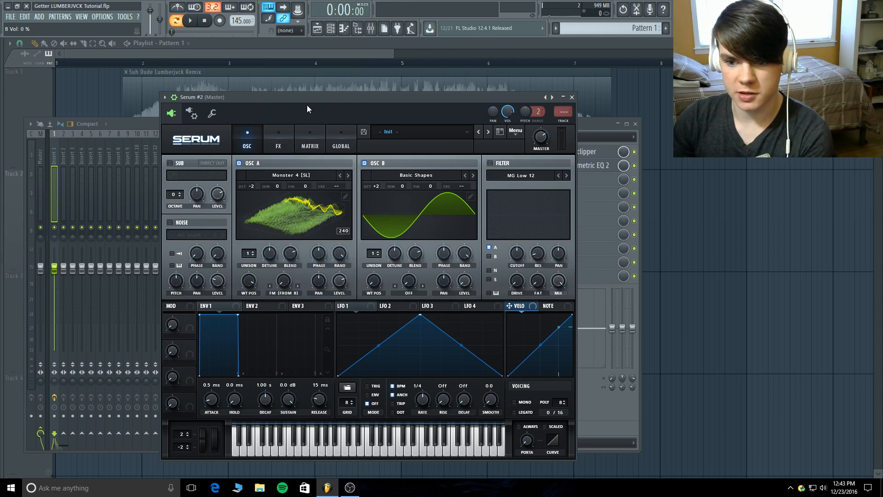
key(c)
- Try different FM (From B) warp amounts on oscillator A and play a range of notes to hear them
drag(287, 283, 291, 233)
key(z)
key(c)
drag(284, 275, 283, 285)
key(c)
key(c)
key(c)
key(c)
key(z)
key(c)
key(z)
key(v)
key(b)
key(n)
key(x)
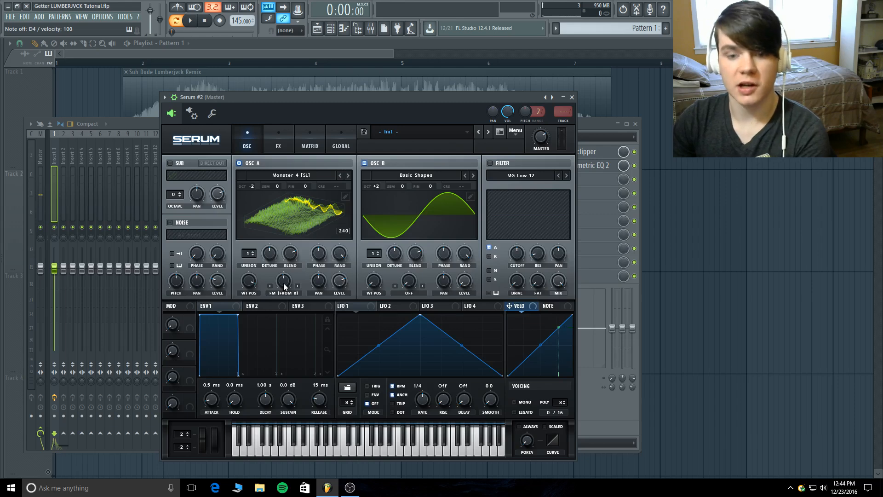
key(x)
- Move oscillator A's FM warp slightly around 50% while playing C4 and E4
drag(284, 283, 284, 282)
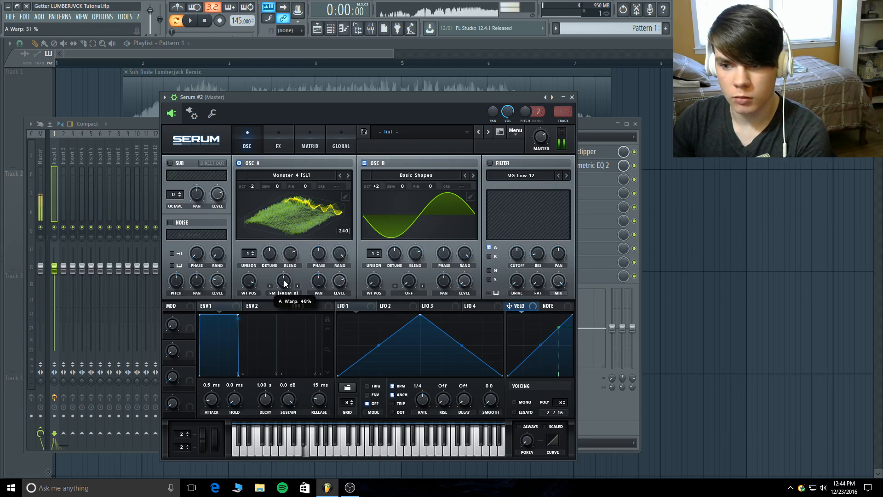
key(z)
key(c)
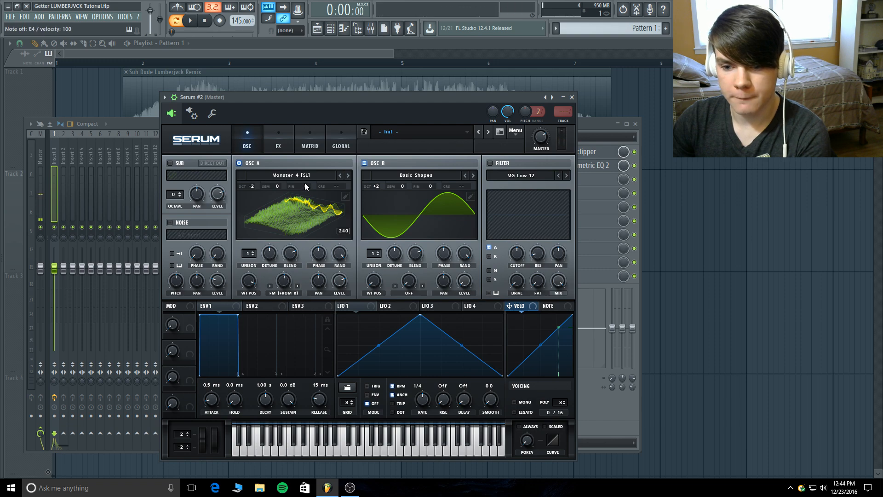
- Switch oscillator A to the Monster 2 [SL] wavetable at position 100 and audition it with the FM warp
click(340, 174)
click(340, 175)
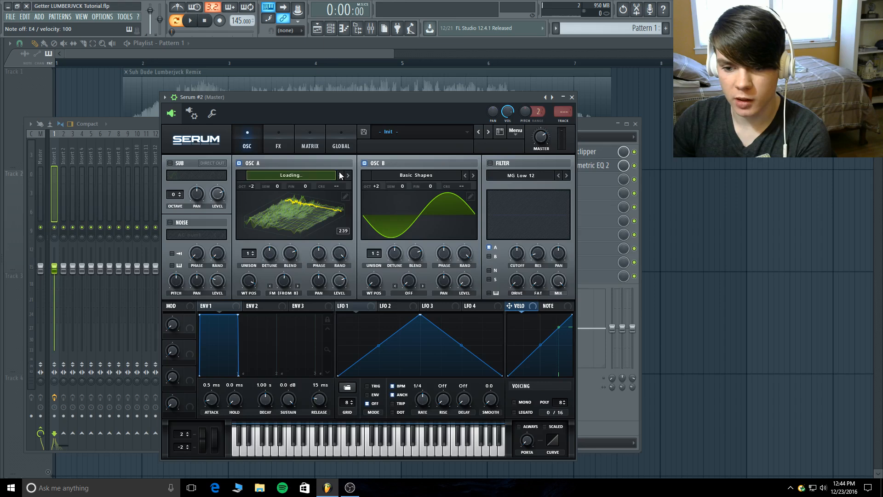
drag(255, 284, 251, 331)
key(z)
key(c)
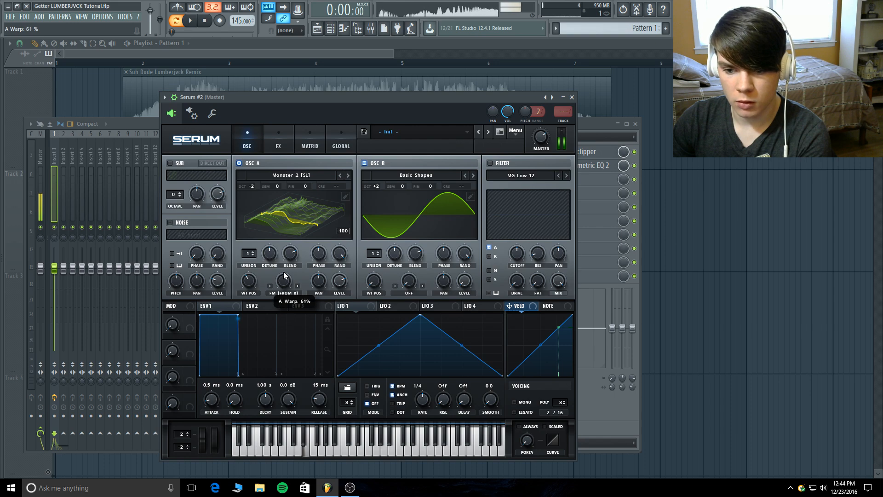
- Move oscillator A's wavetable position to 140 and play a series of notes to hear the sound
key(x)
drag(249, 289, 279, 284)
key(x)
key(v)
key(z)
key(c)
key(x)
key(b)
key(m)
key(w)
key(v)
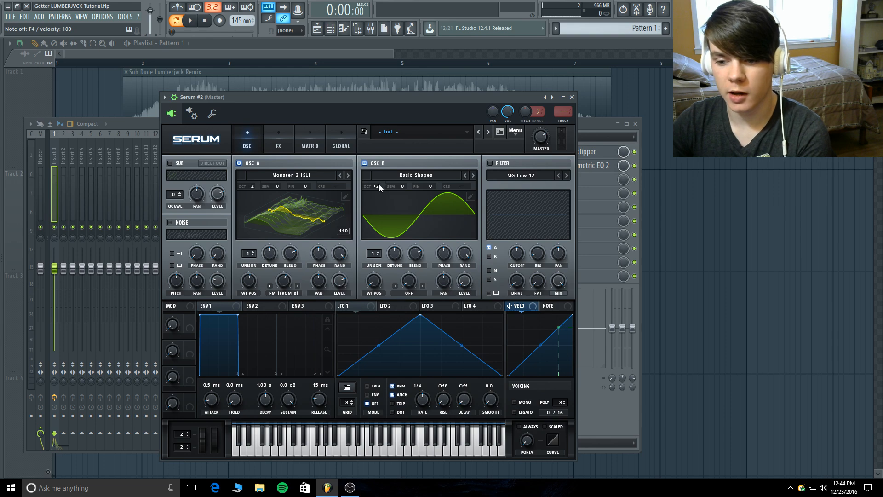
key(v)
- Raise oscillator B's octave to +3 and play several notes to compare the FM tone
drag(377, 184, 378, 175)
key(x)
key(v)
key(b)
key(n)
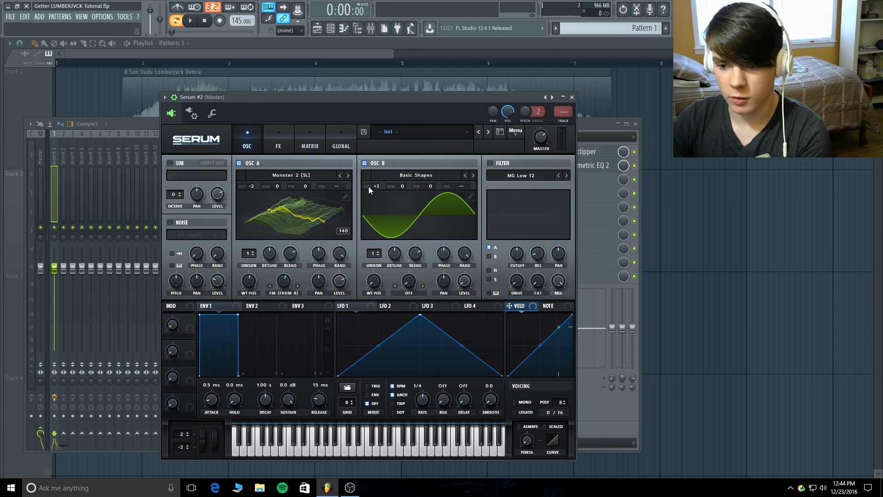
- Audition the FM sound with oscillator B's octave at +1, and set the octave to +2
mouse_move(377, 184)
drag(375, 200, 374, 205)
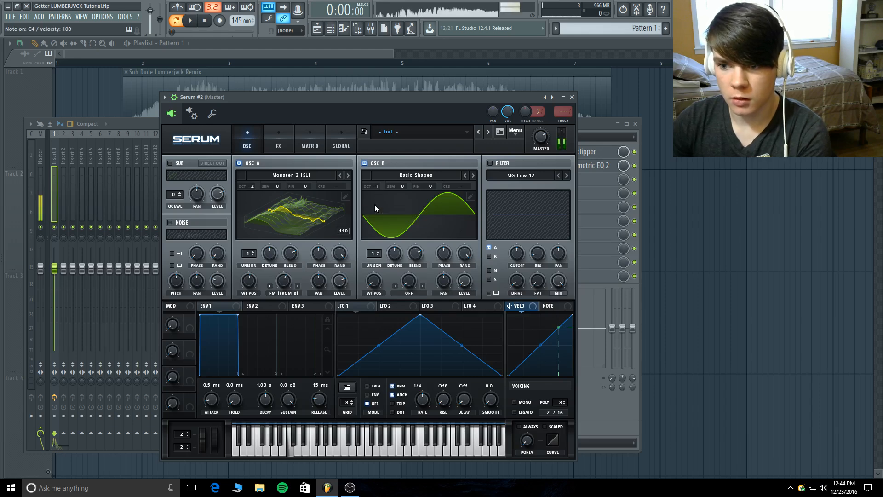
key(b)
key(n)
key(m)
key(b)
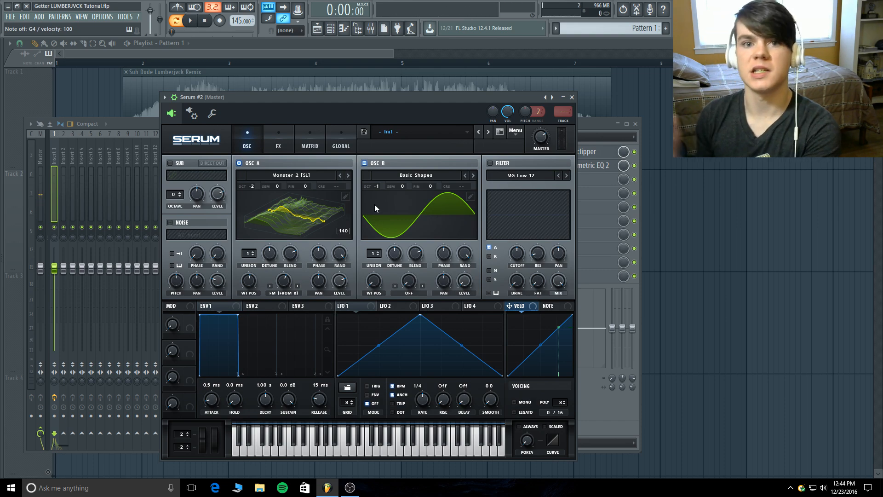
click(376, 186)
drag(376, 186, 378, 184)
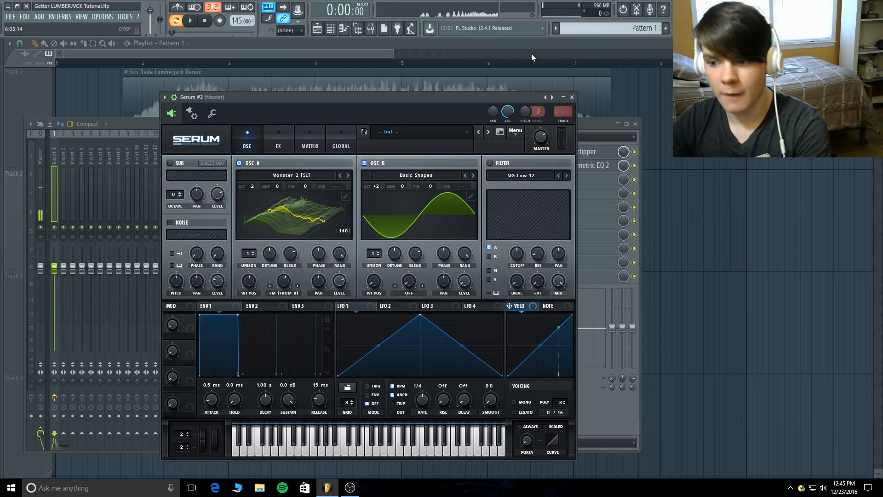
- Close the second Serum instance and delete its Serum #2 channel from the channel rack
click(572, 97)
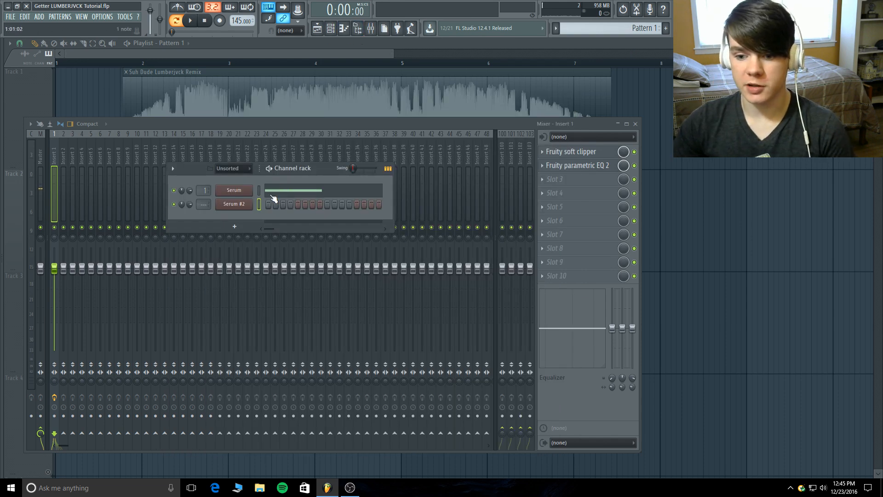
right_click(248, 204)
click(290, 281)
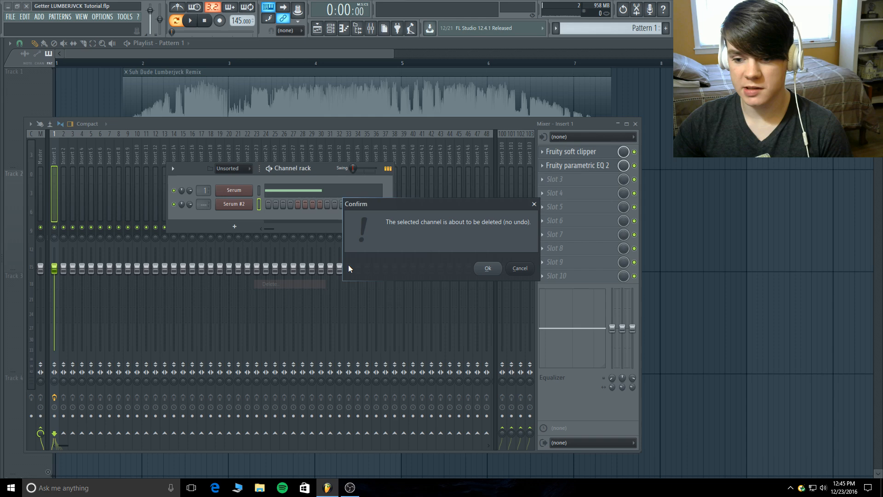
click(487, 268)
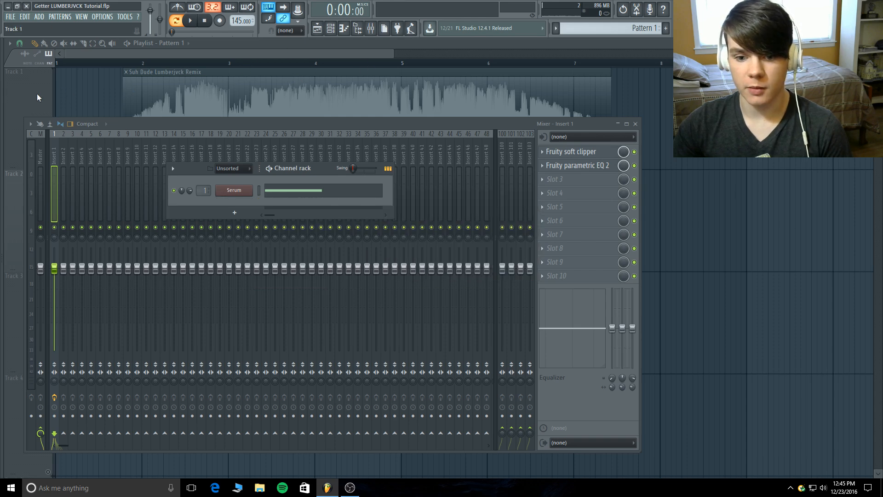
- Close all open windows, solo Track 1 in the playlist, and switch to OBS
key(F12)
right_click(48, 165)
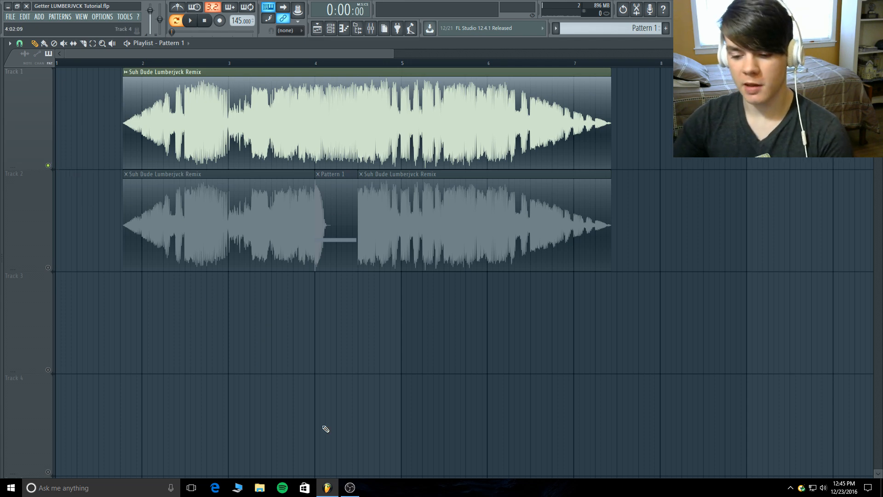
click(351, 488)
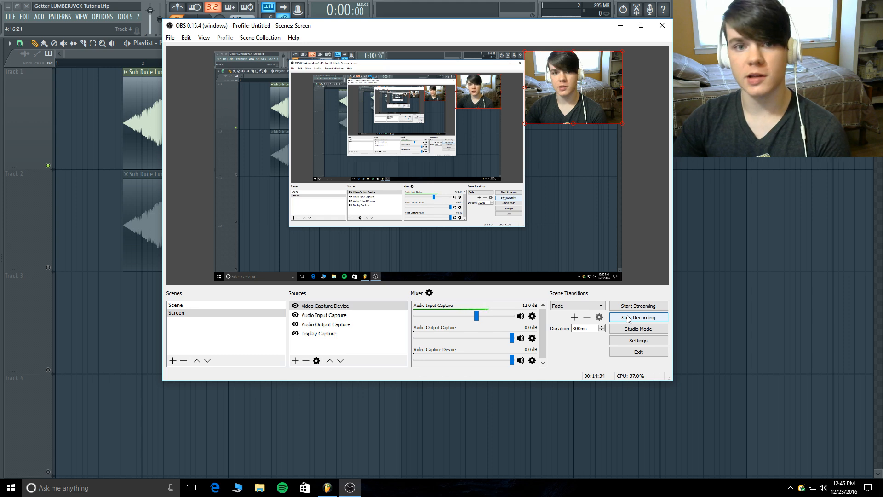